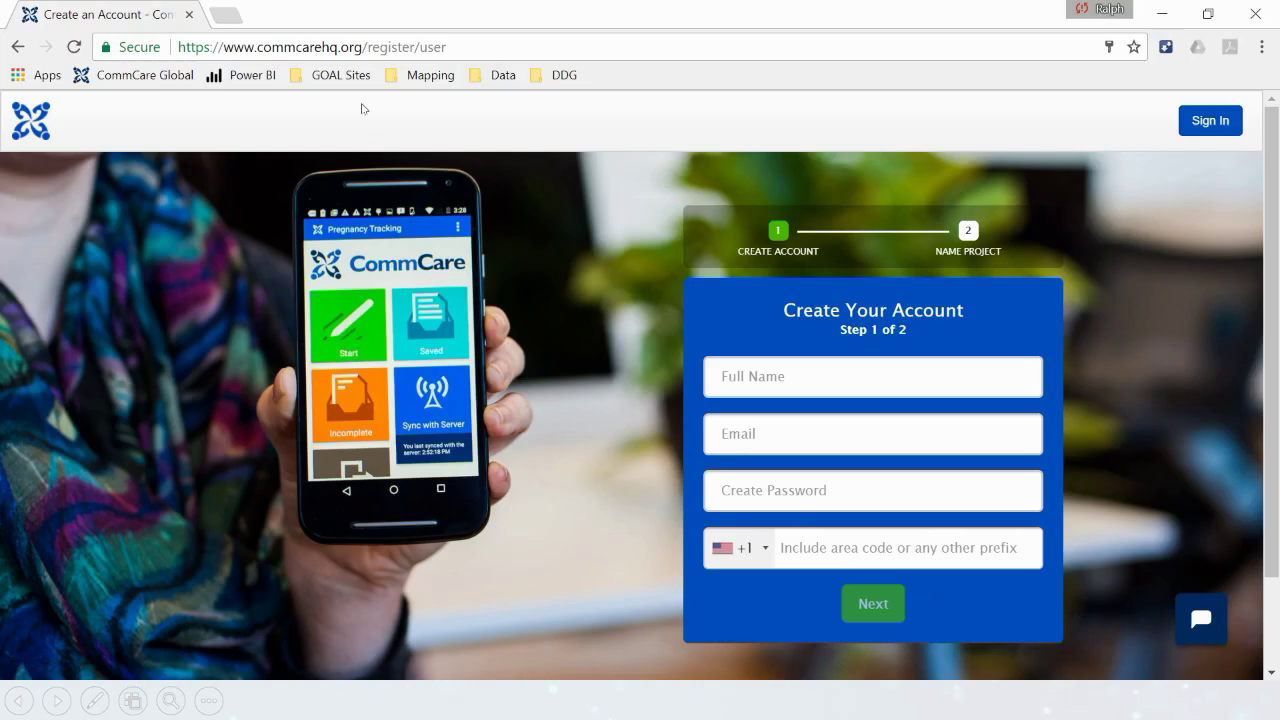
left_click_drag(308, 40, 146, 34)
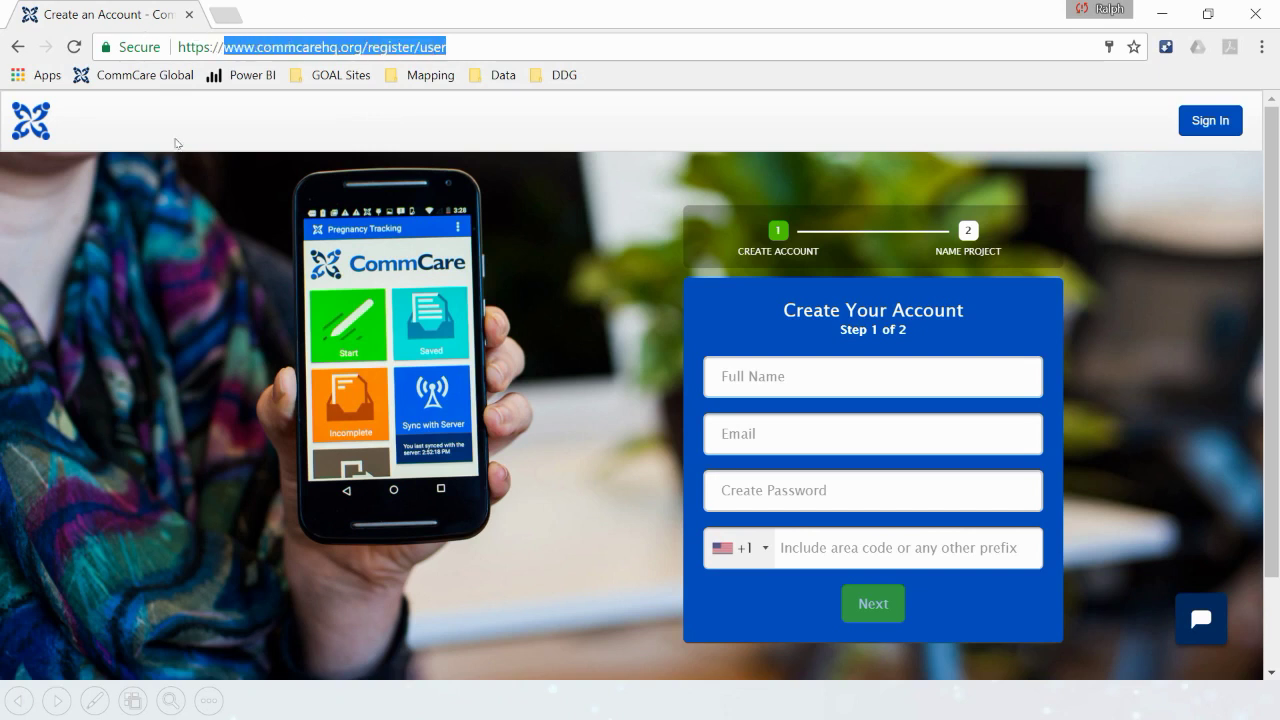
key("Right")
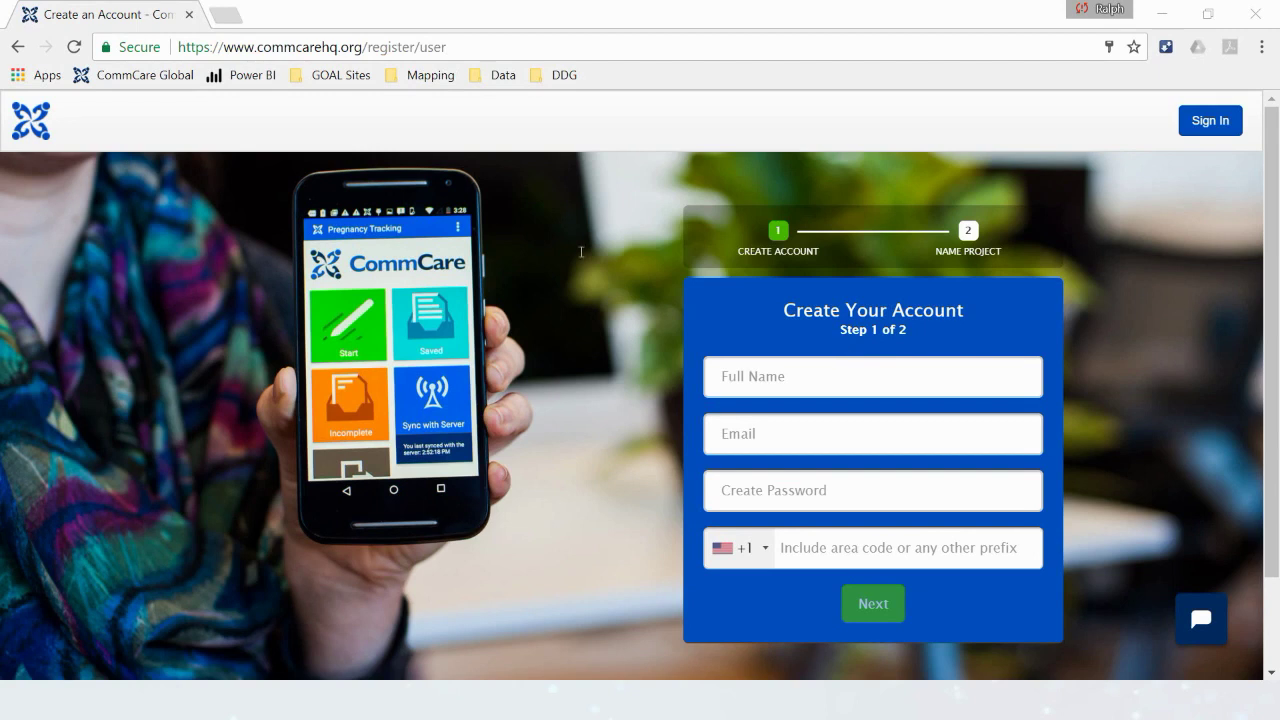
type("RAL")
key("BackSpace")
key("BackSpace")
key("Tab")
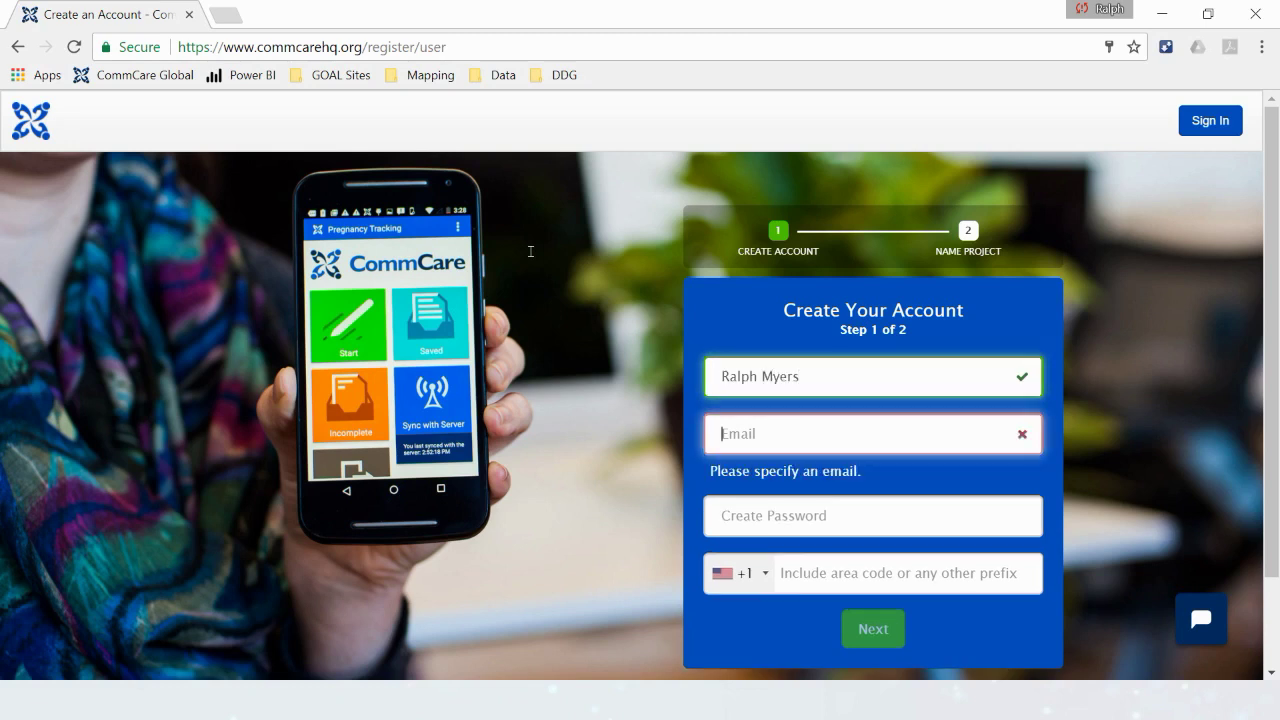
Replace the weak password with a stronger one and submit the account details
key("Tab")
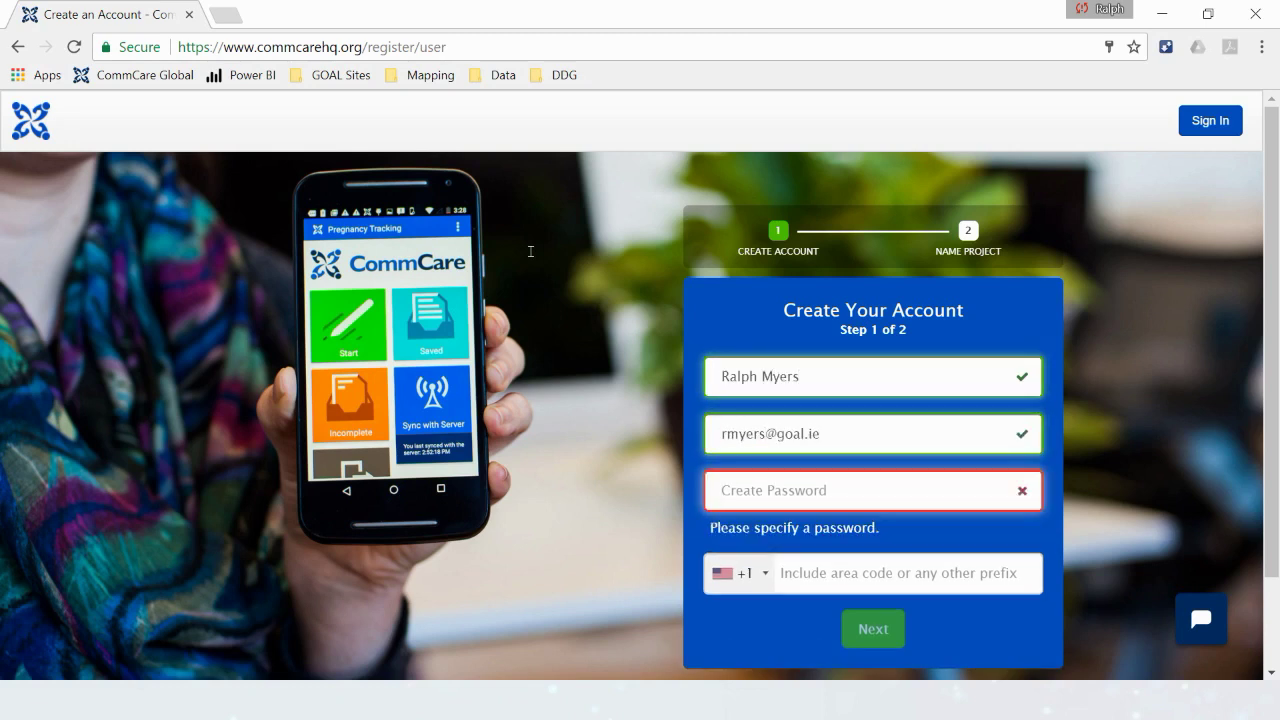
type("••")
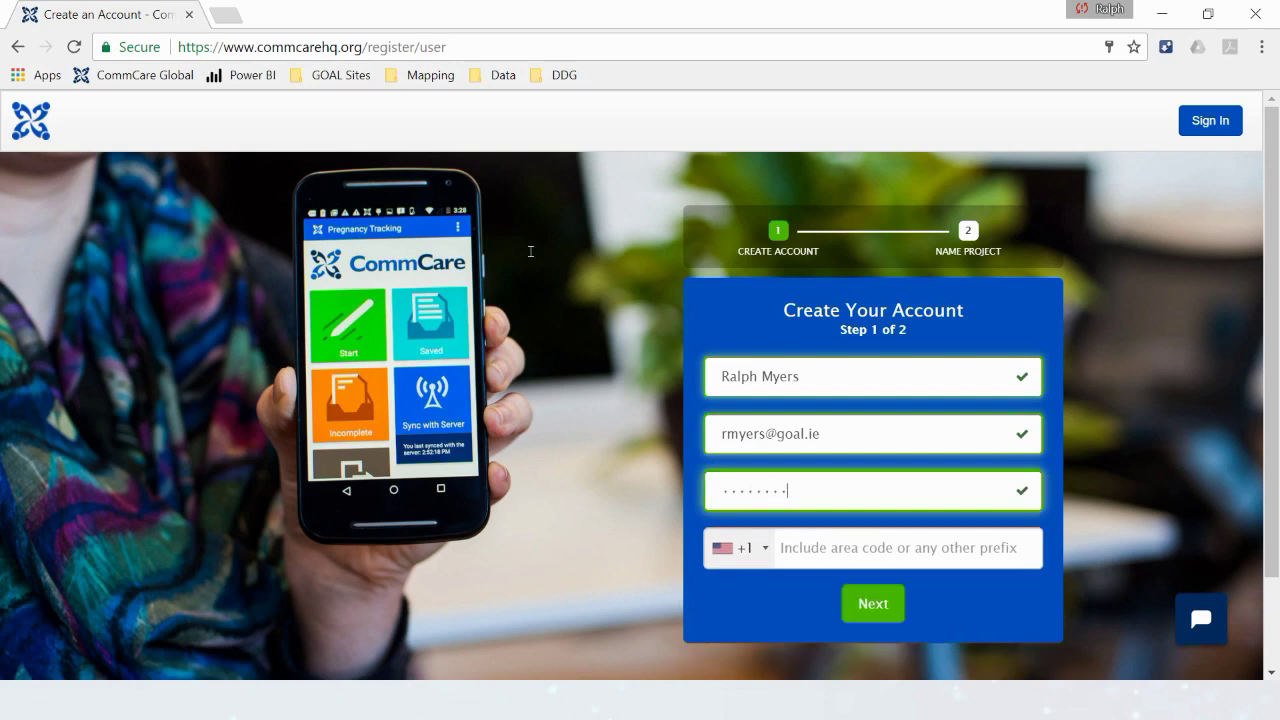
type("•")
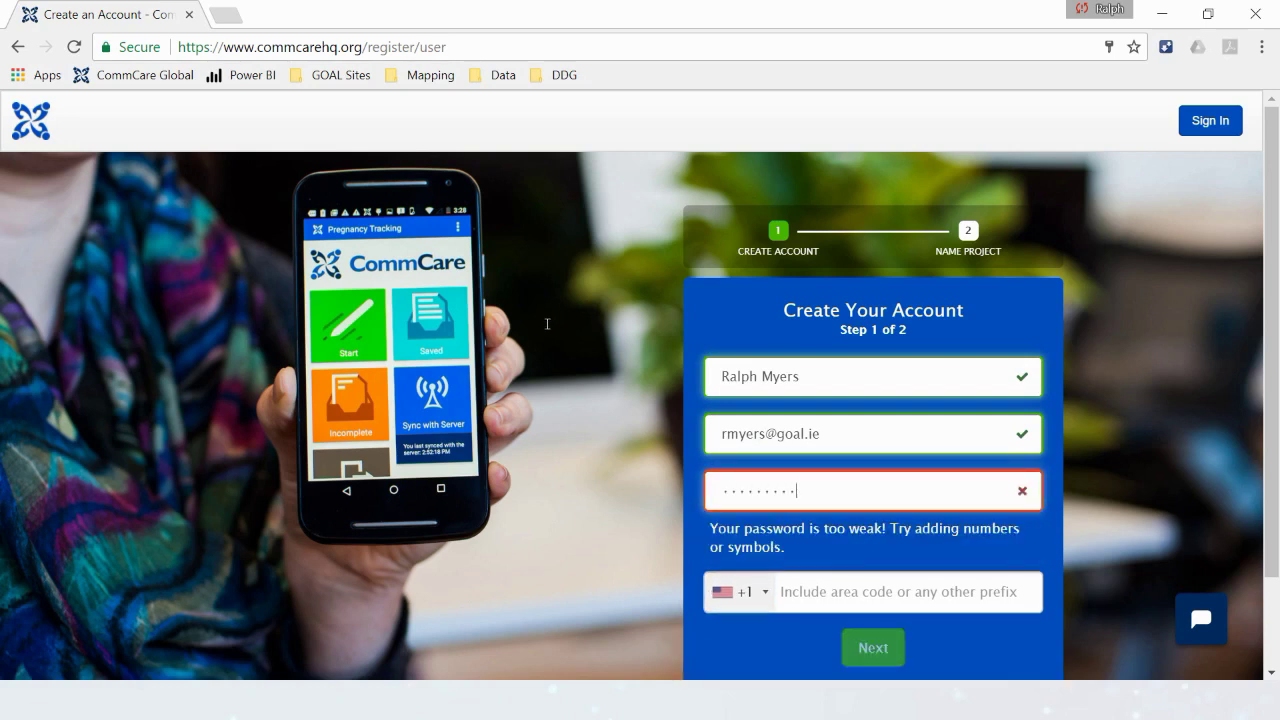
key("ctrl+a")
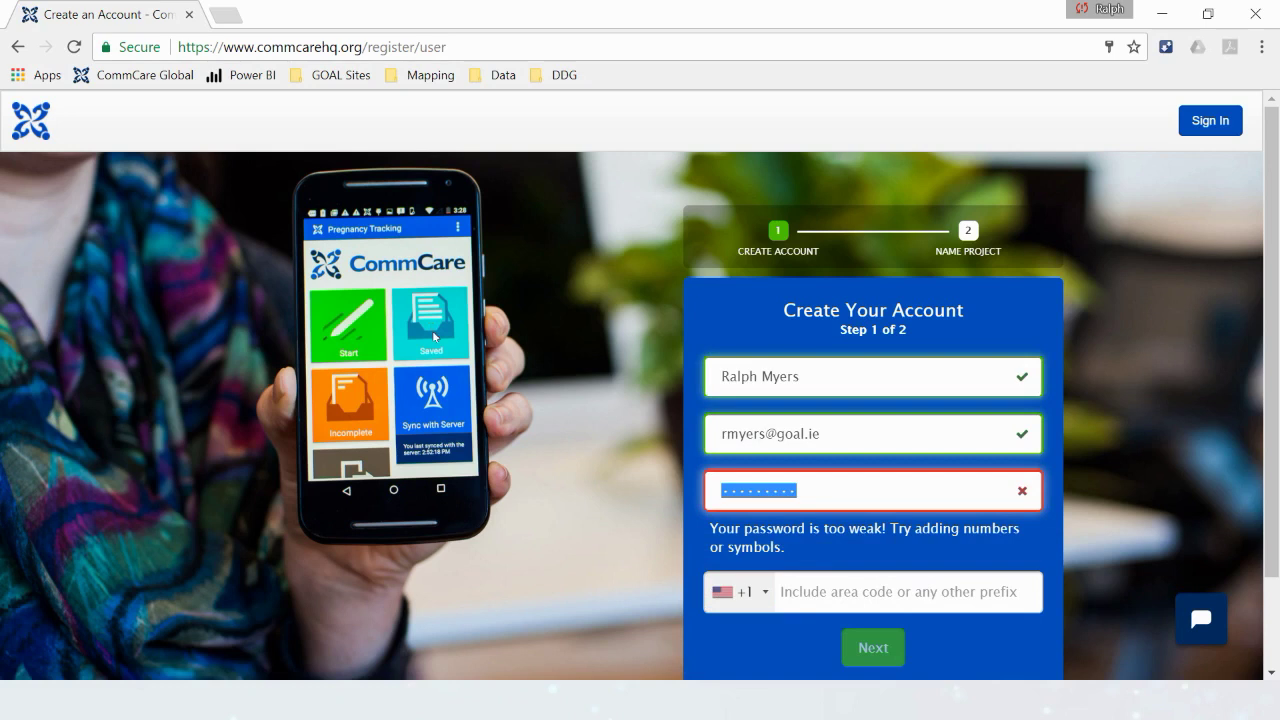
type("•••")
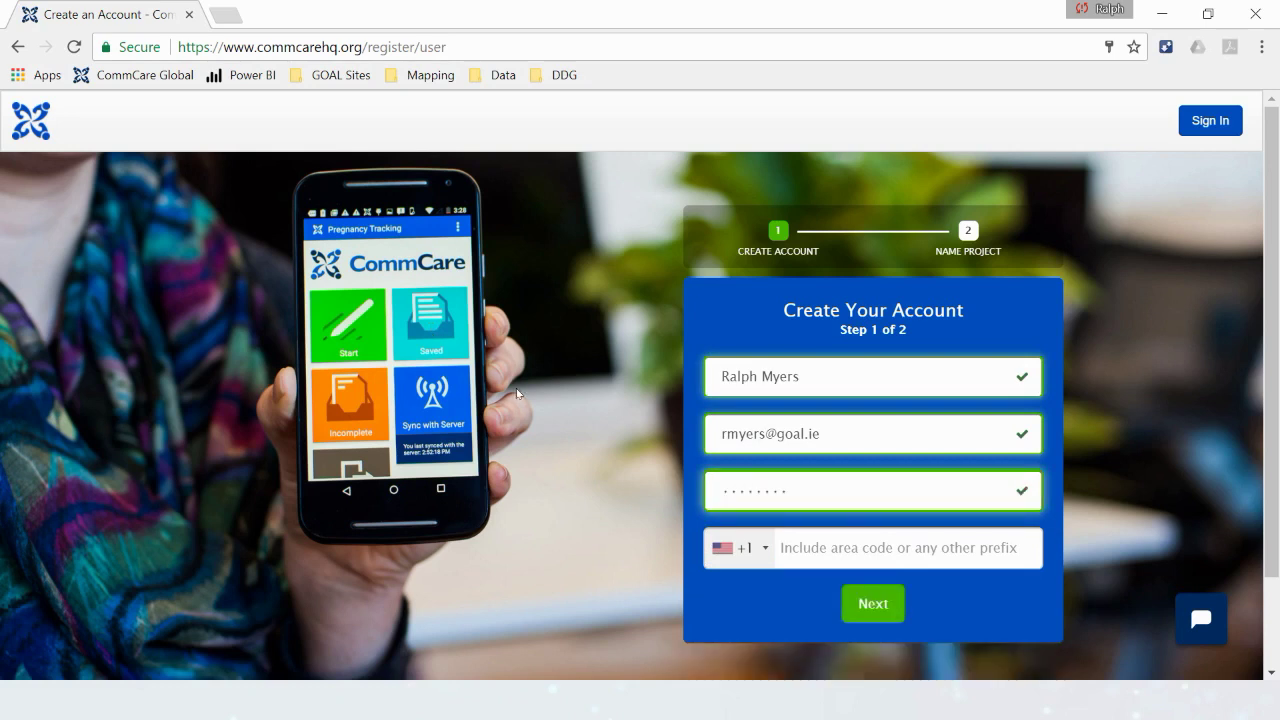
key("Return")
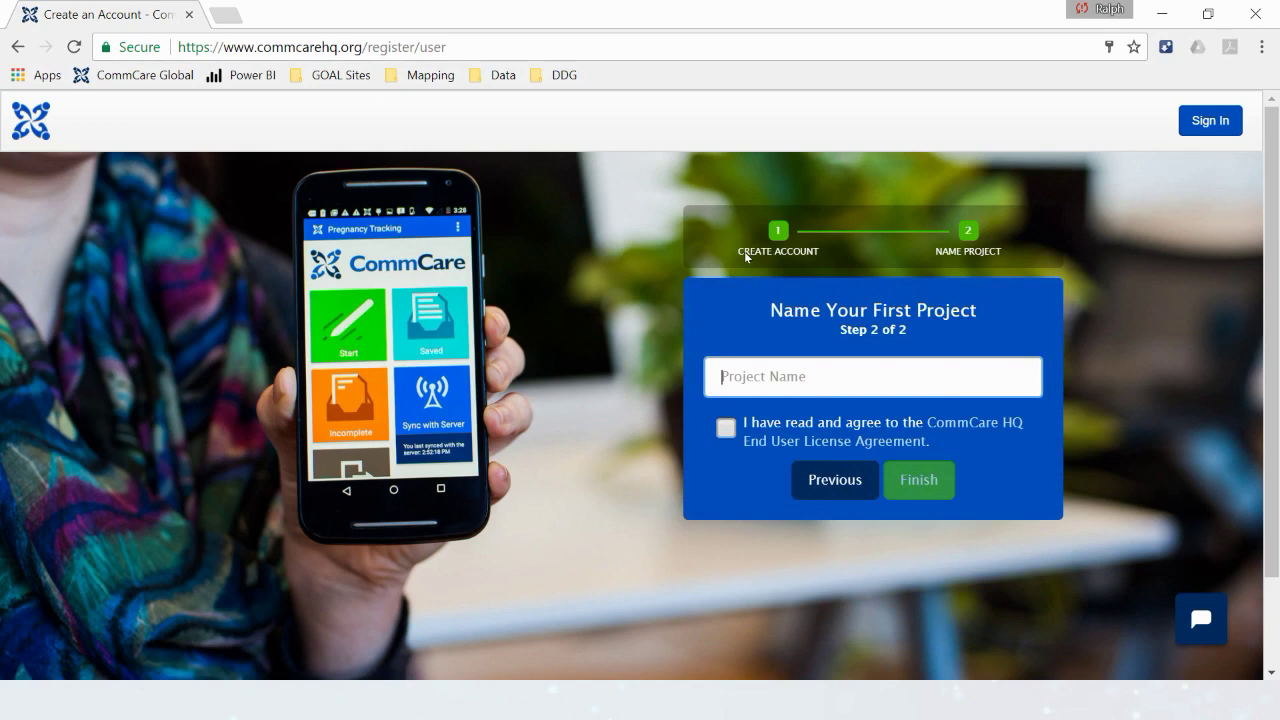
Name the project 'Demo Project', accept the End User License Agreement, and finish
type("Demo Project")
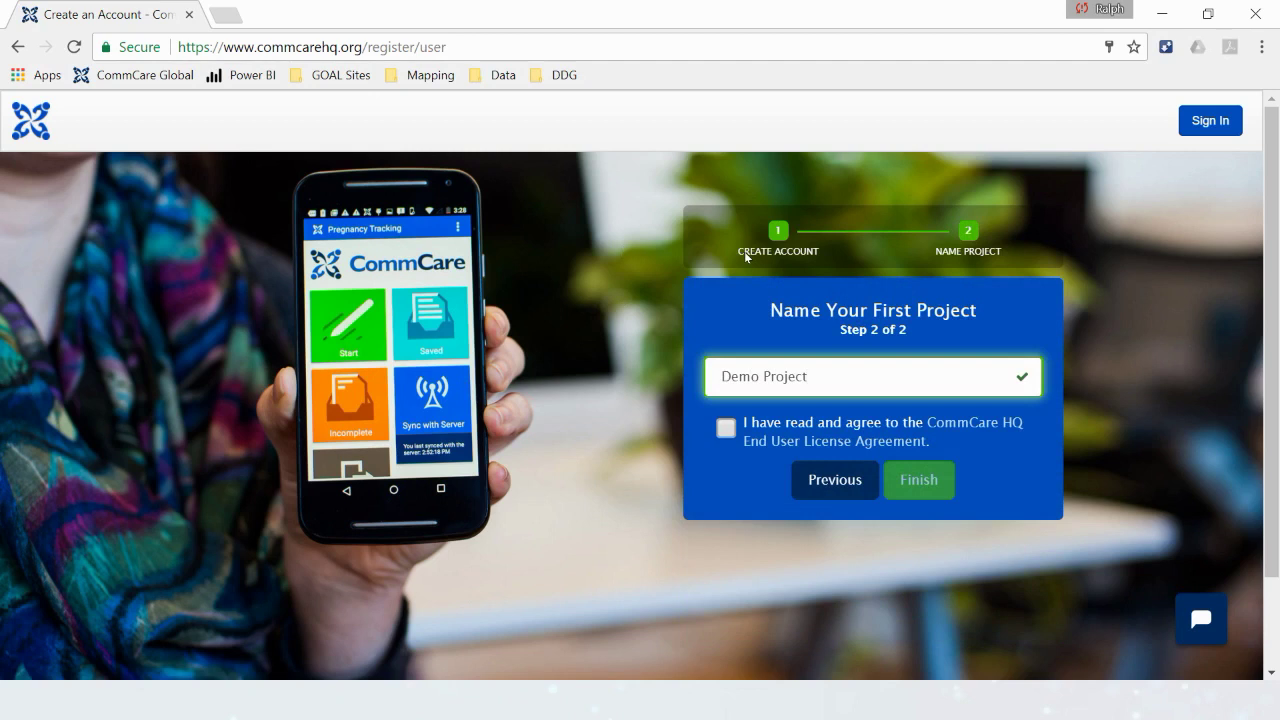
key("Tab")
key("space")
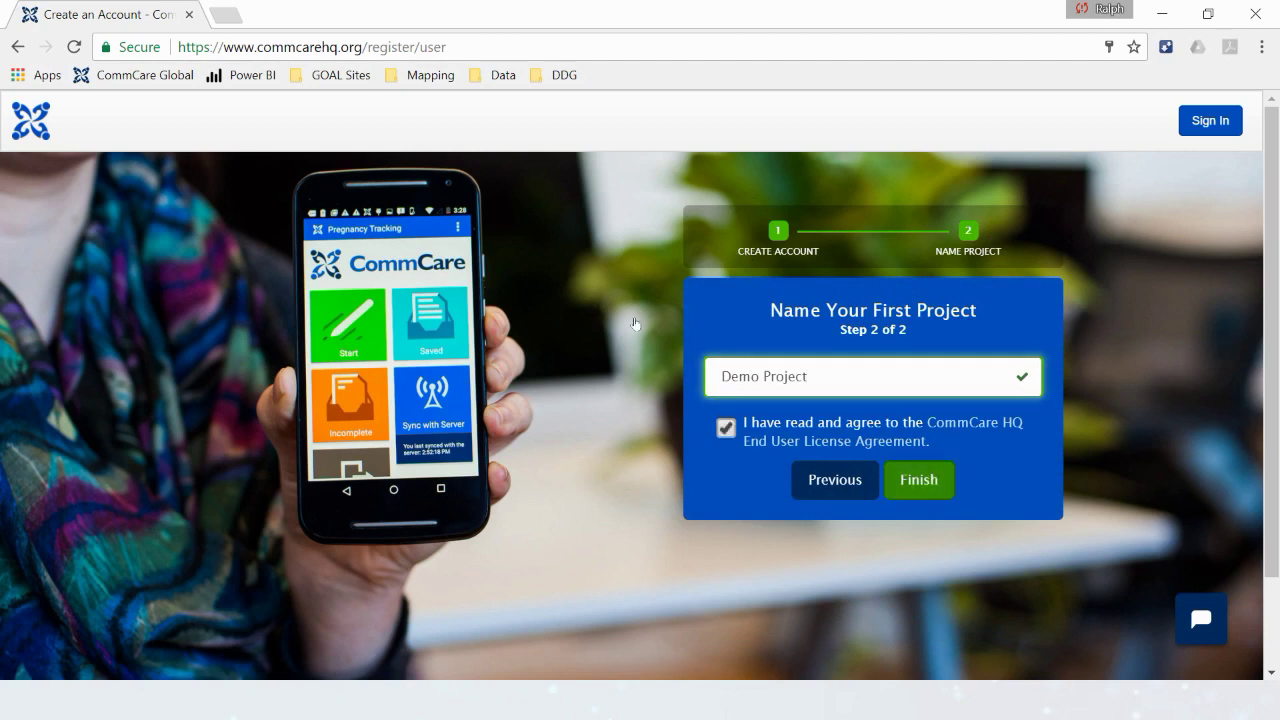
key("Return")
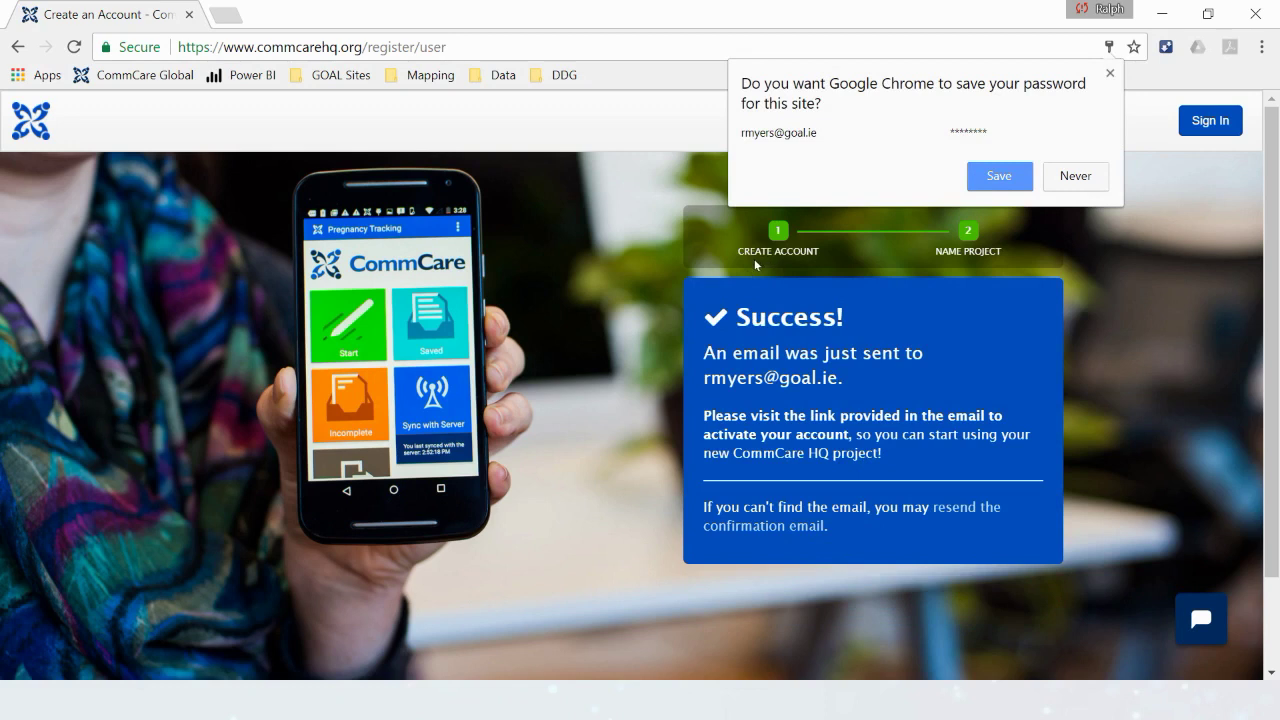
Dismiss Chrome's offer to save the password
left_click(715, 120)
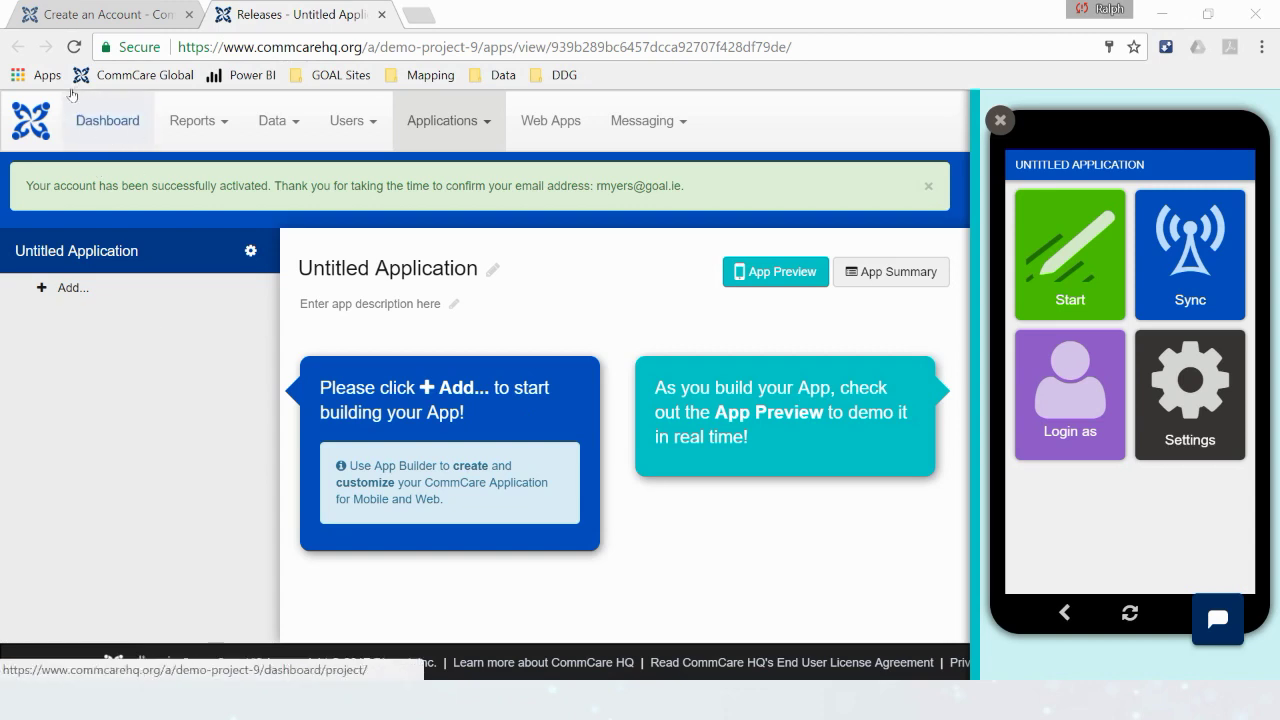
Go to the Demo Project dashboard and browse the Applications list before closing it
left_click(71, 94)
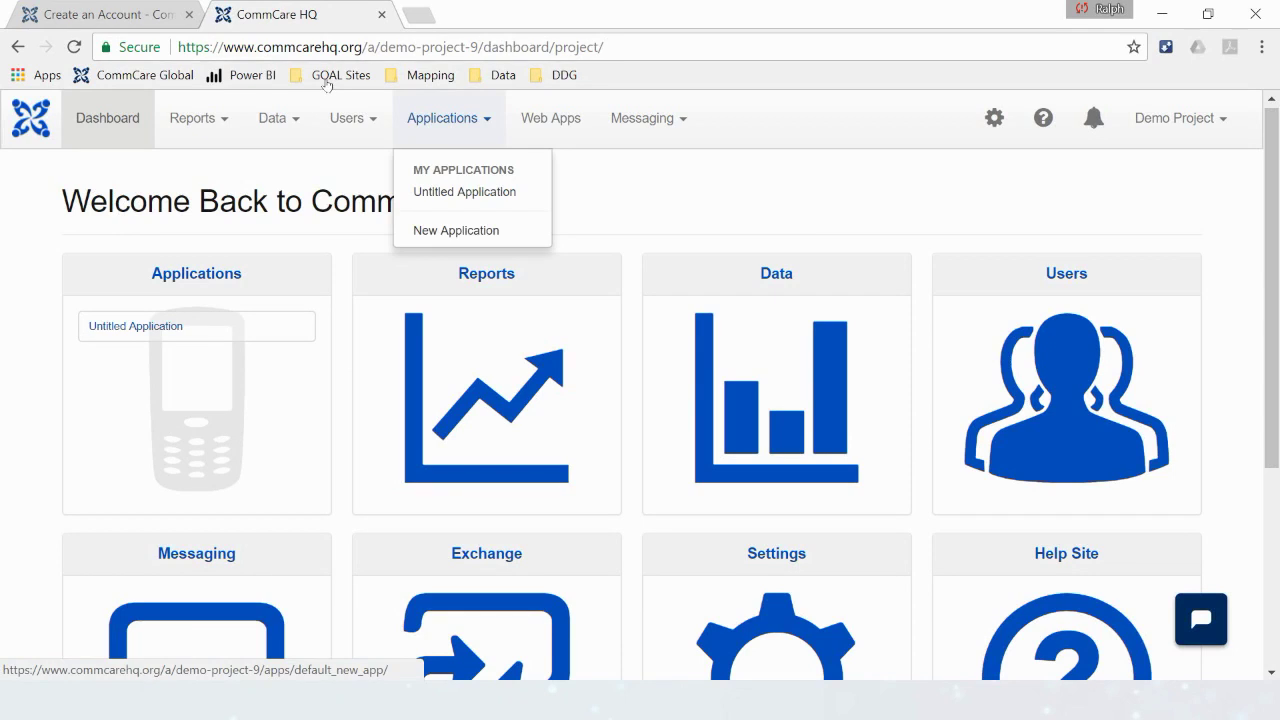
key("Down")
key("Down")
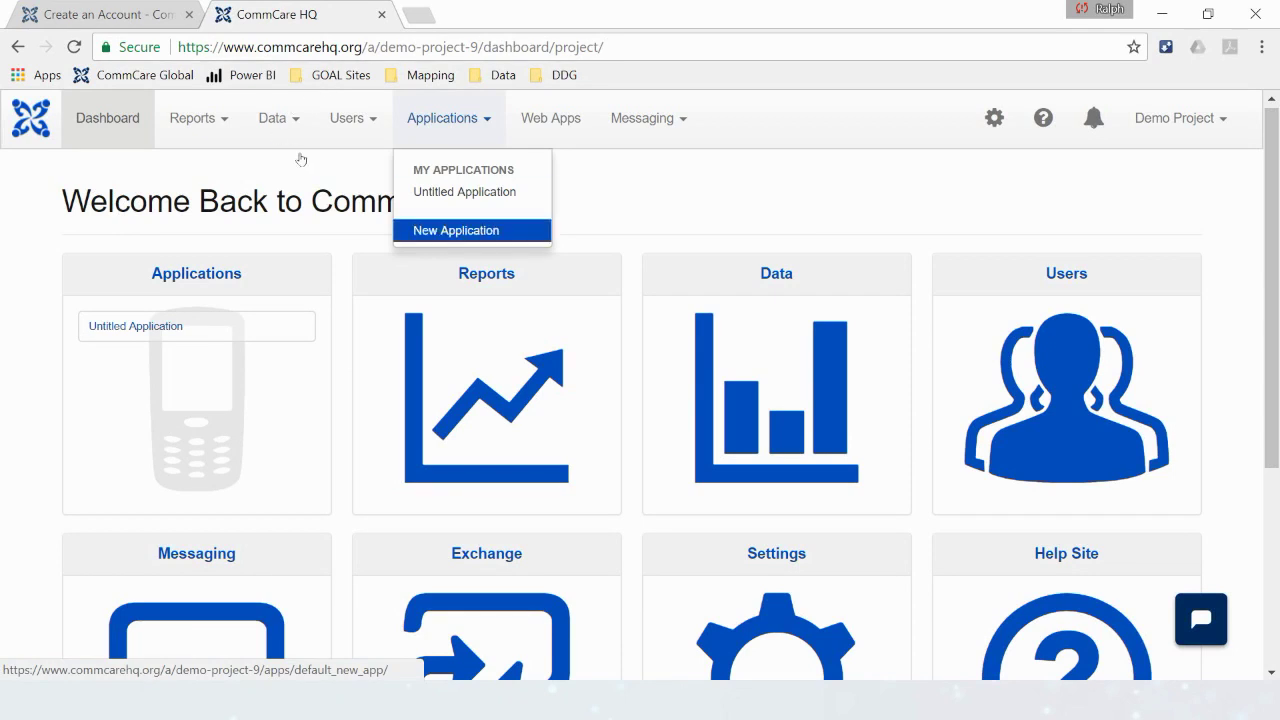
left_click(434, 140)
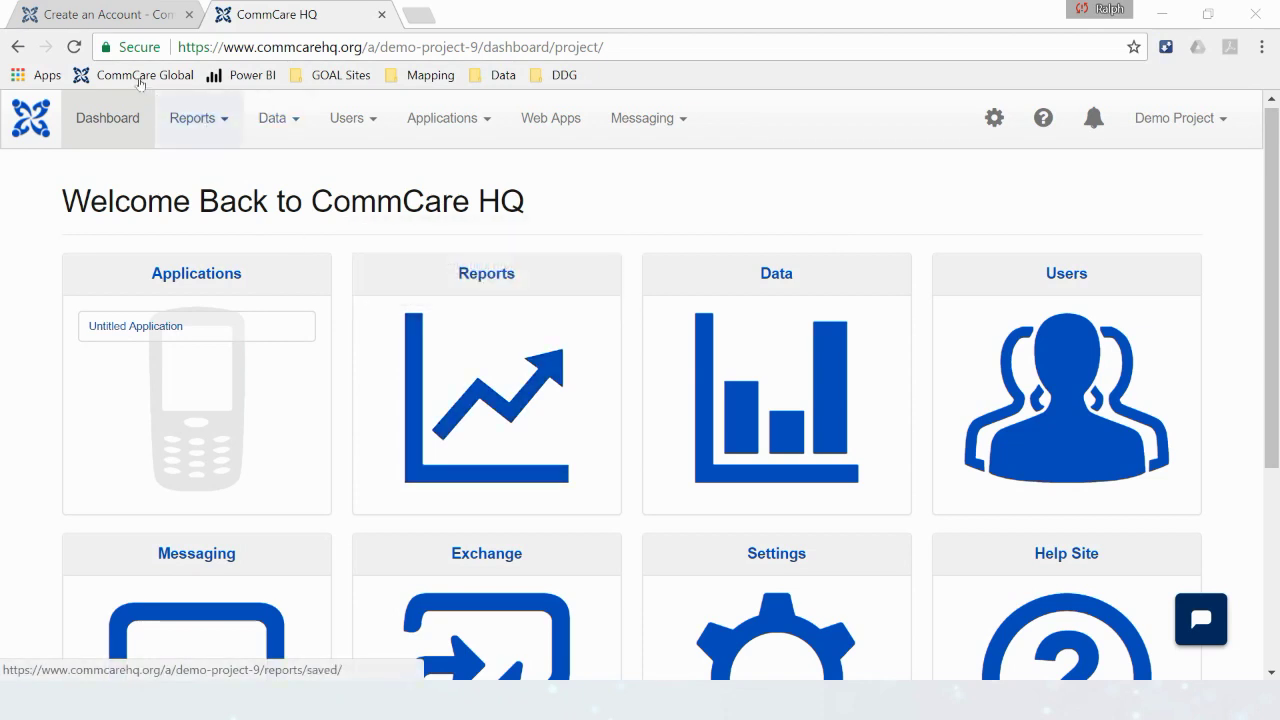
mouse_move(198, 118)
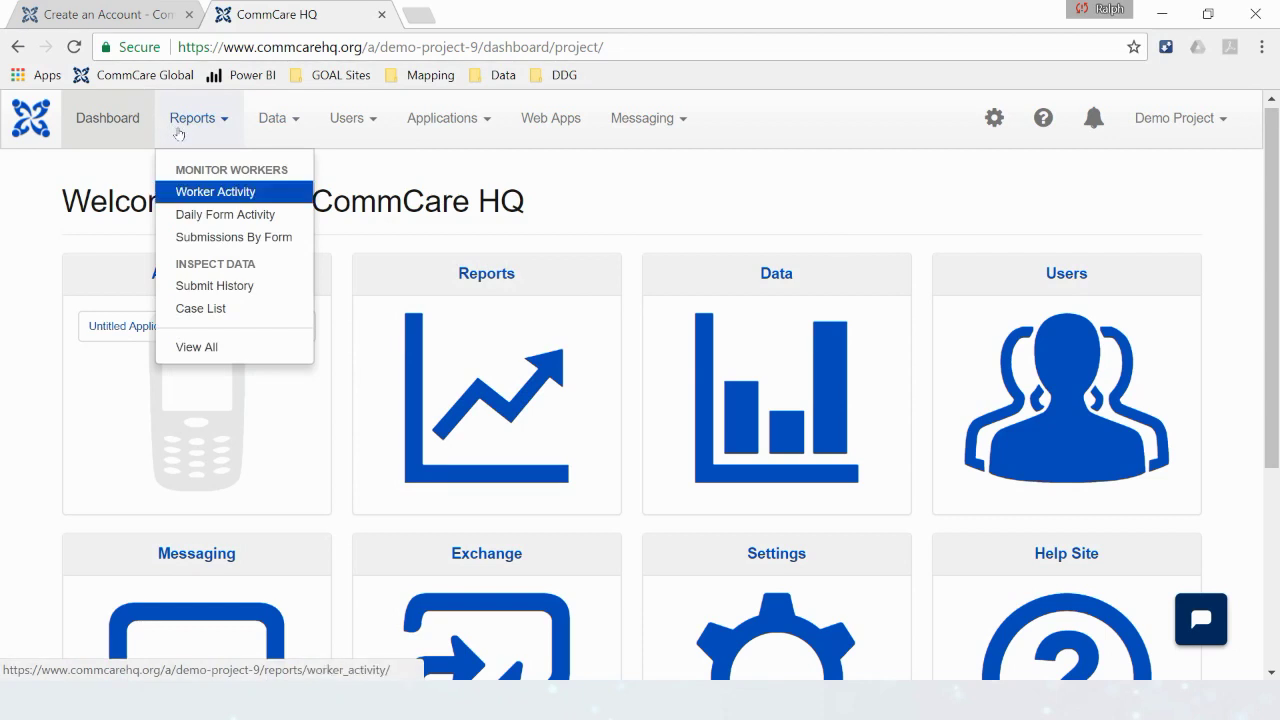
Step through the reports: Worker Activity, Daily Form Activity, Submissions By Form, Submit History, Case List
key("Down")
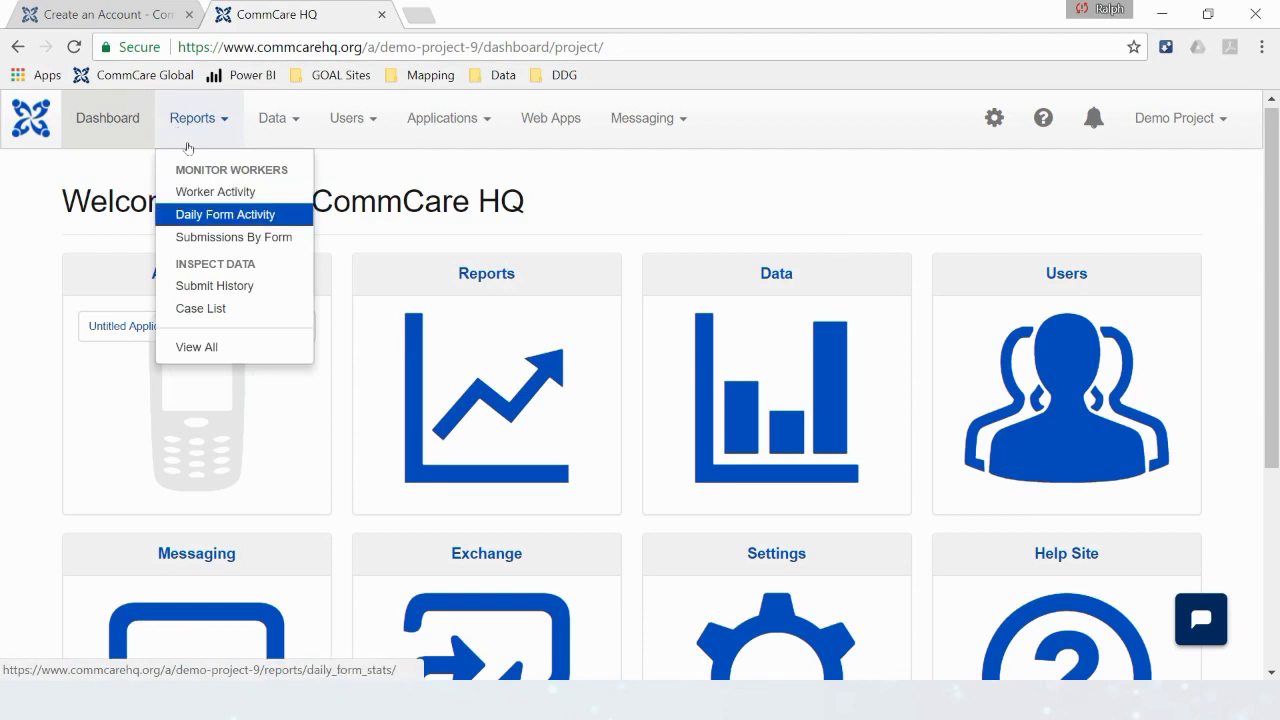
key("Down")
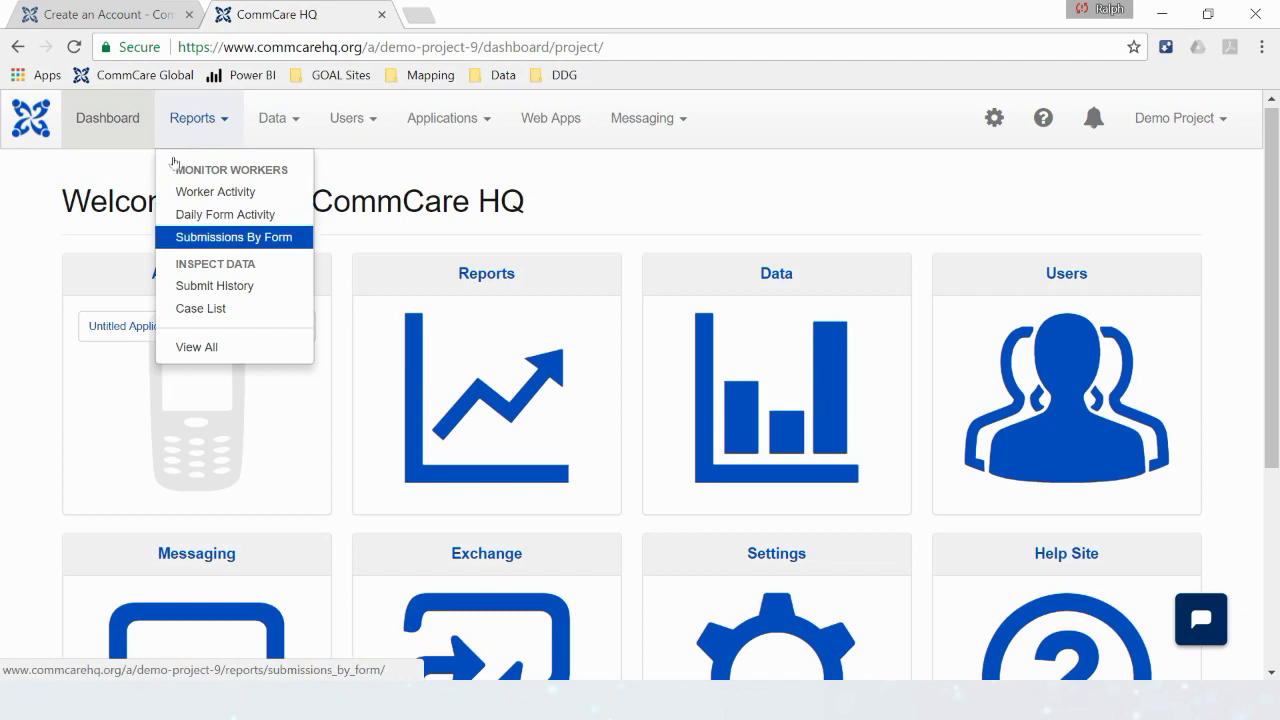
key("Down")
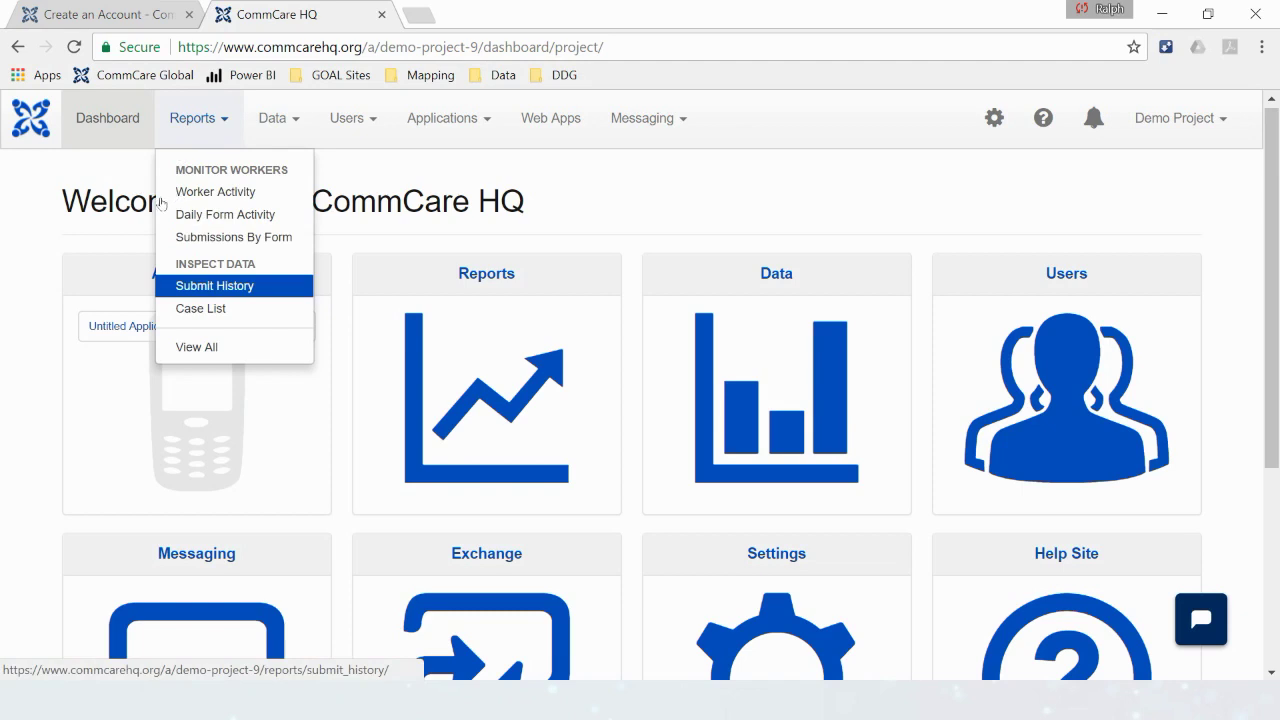
key("Down")
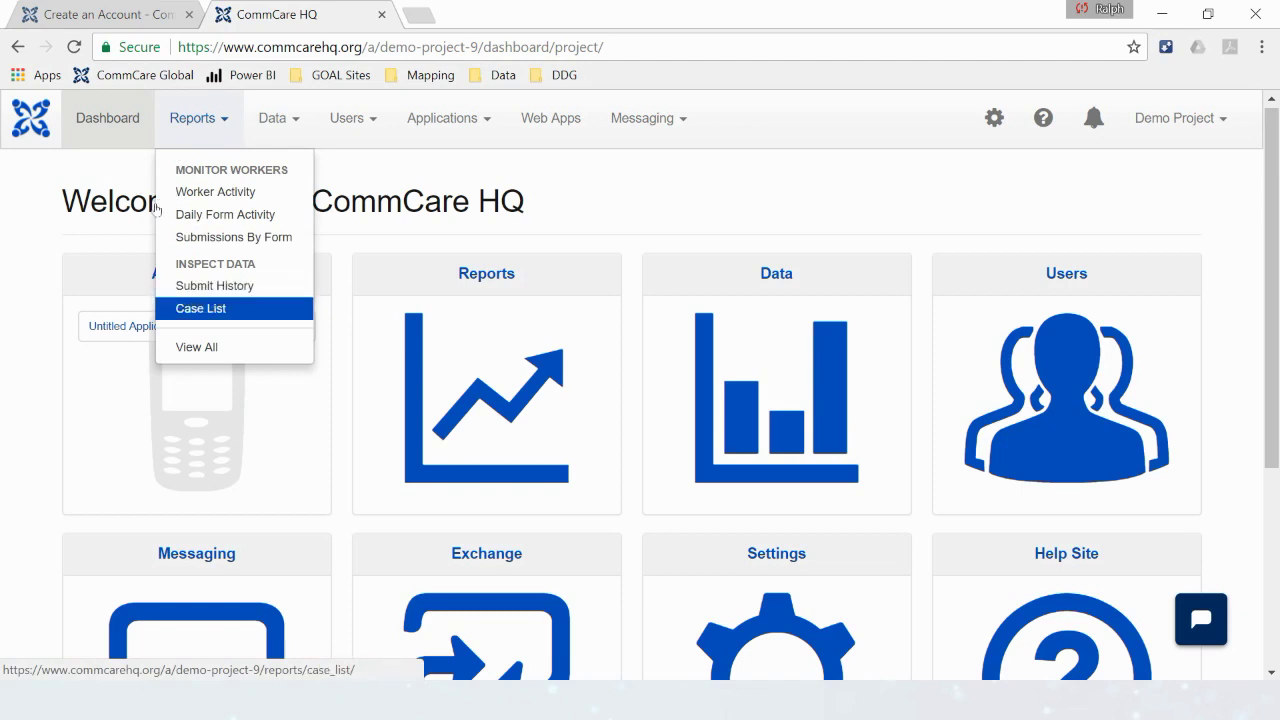
key("Up")
key("Up")
key("Up")
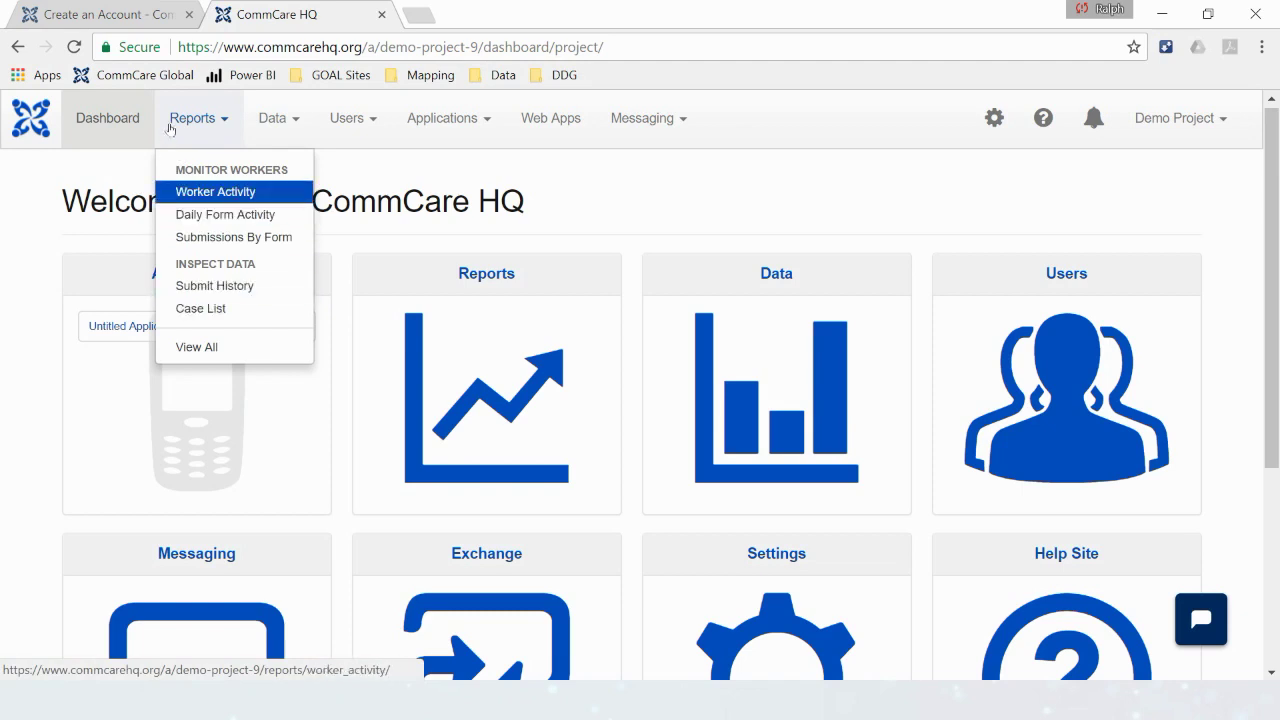
key("Down")
key("Down")
key("Down")
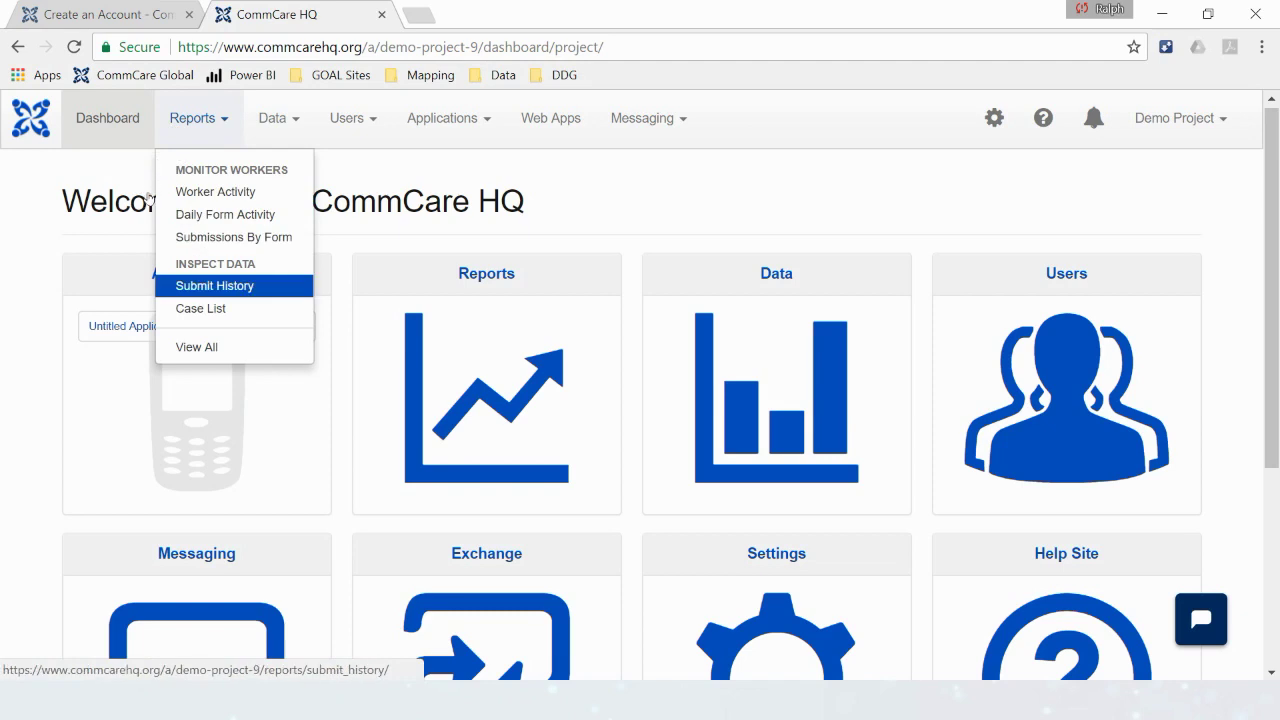
key("Up")
key("Up")
key("Up")
key("Down")
key("Down")
key("Up")
key("Up")
key("Down")
key("Down")
key("Down")
key("Up")
key("Up")
key("Up")
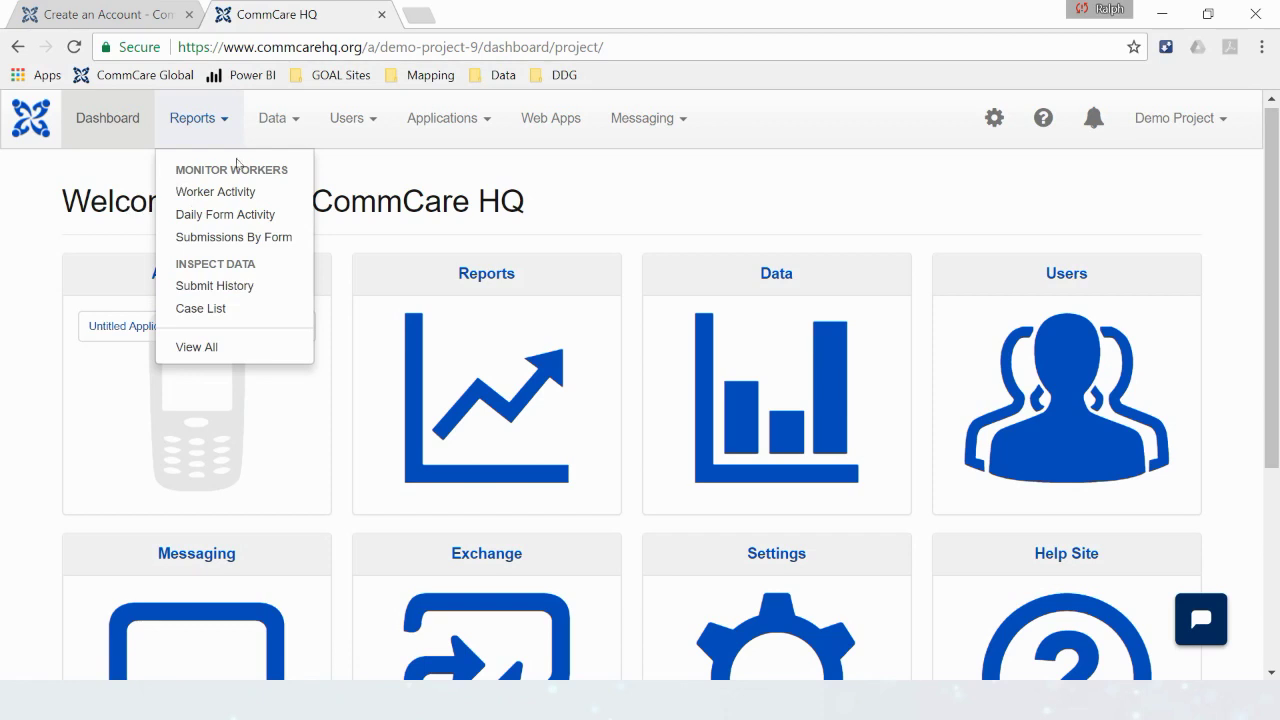
left_click(443, 150)
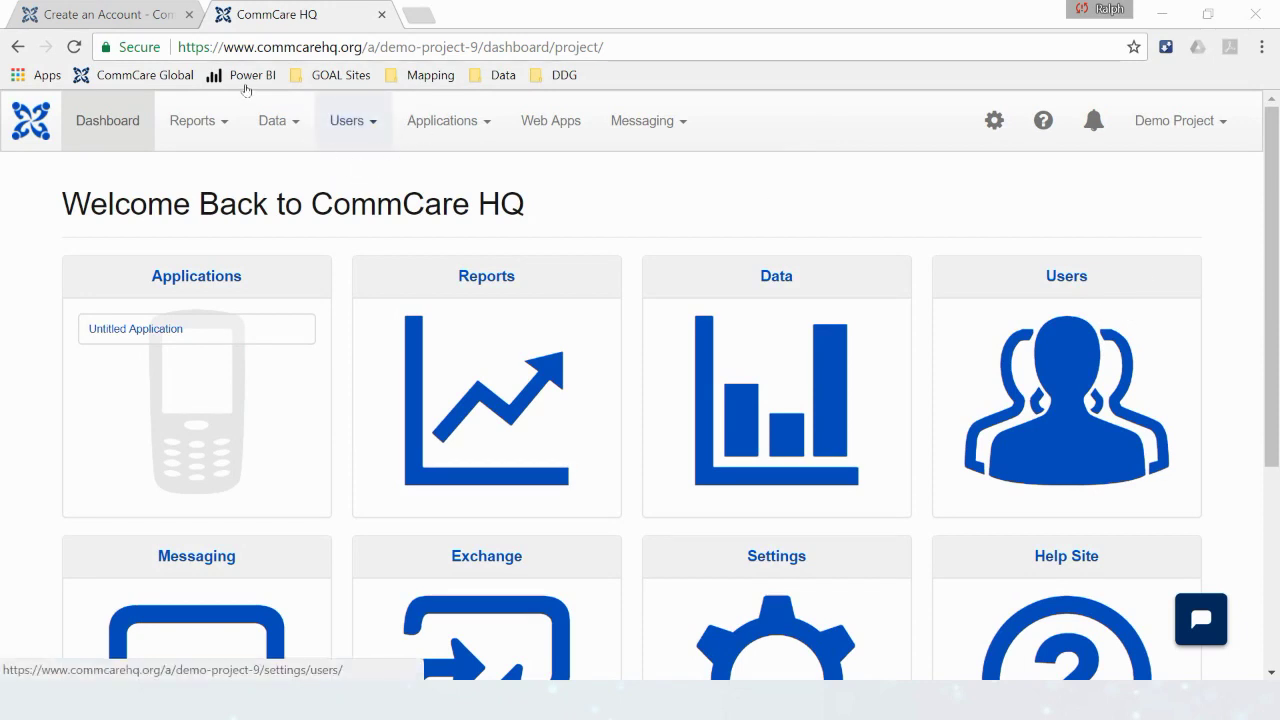
key("Return")
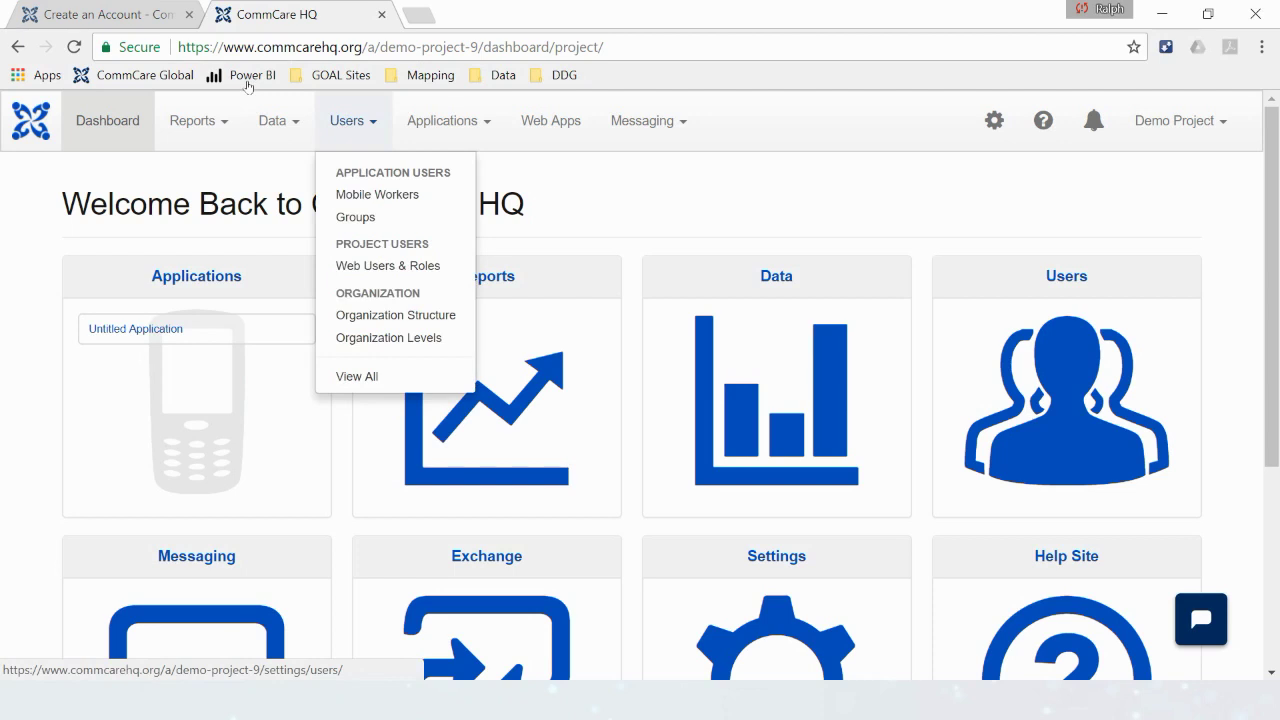
key("Down")
key("Down")
key("Down")
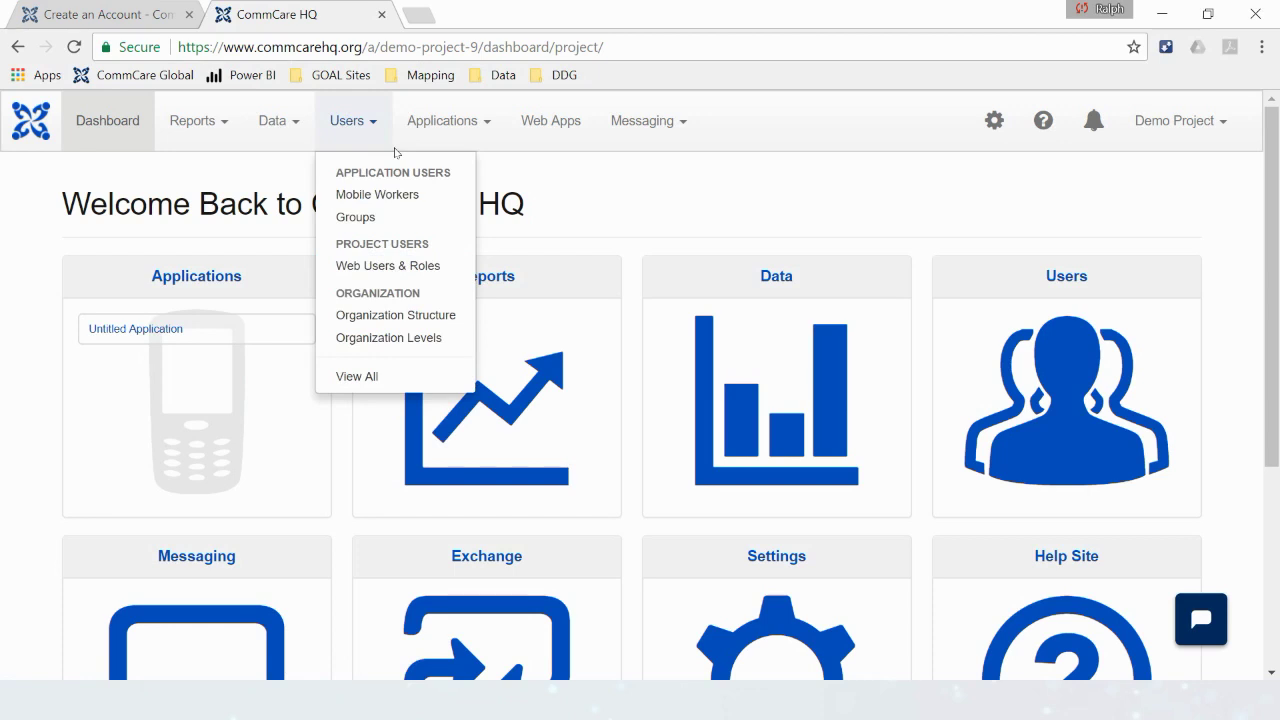
left_click(376, 132)
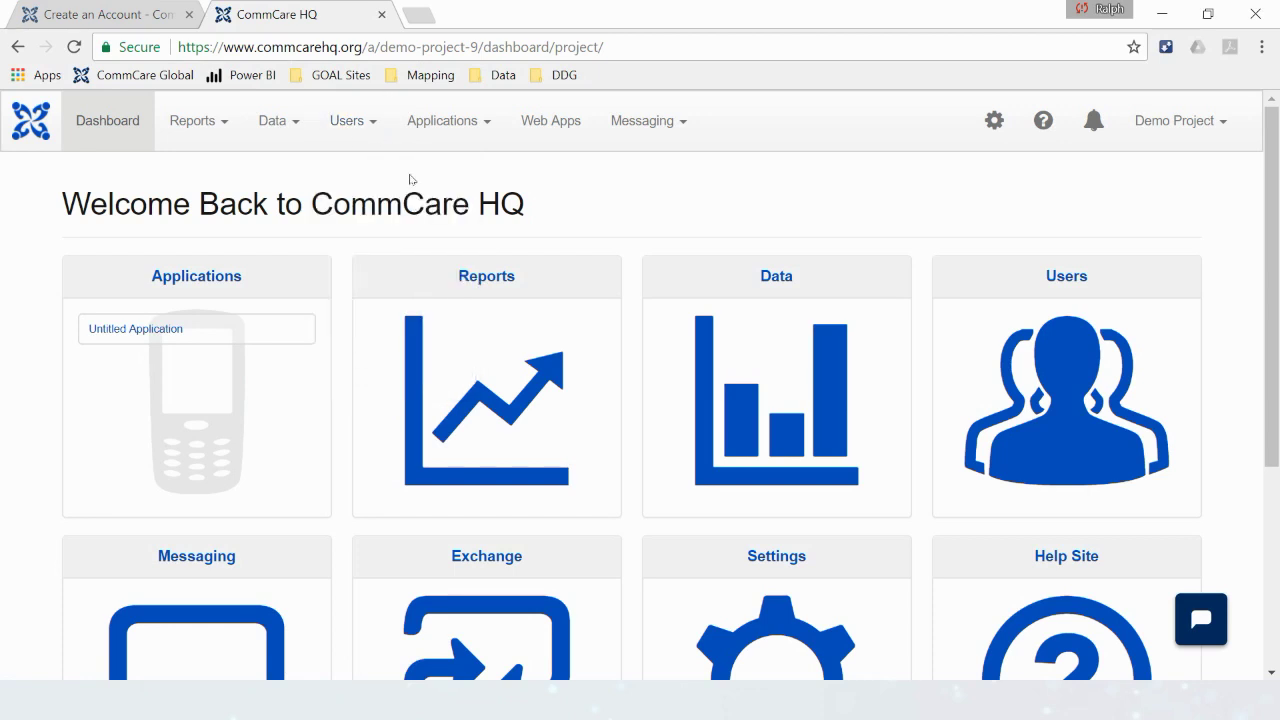
left_click(350, 121)
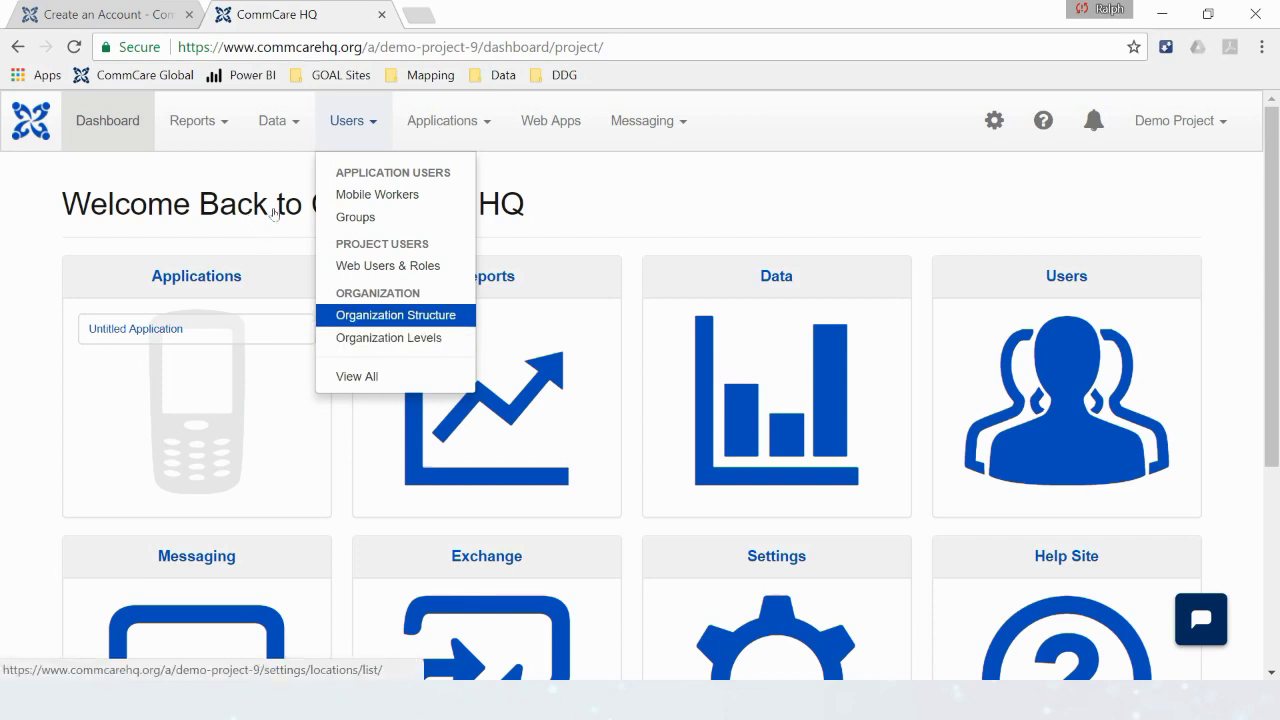
key("Down")
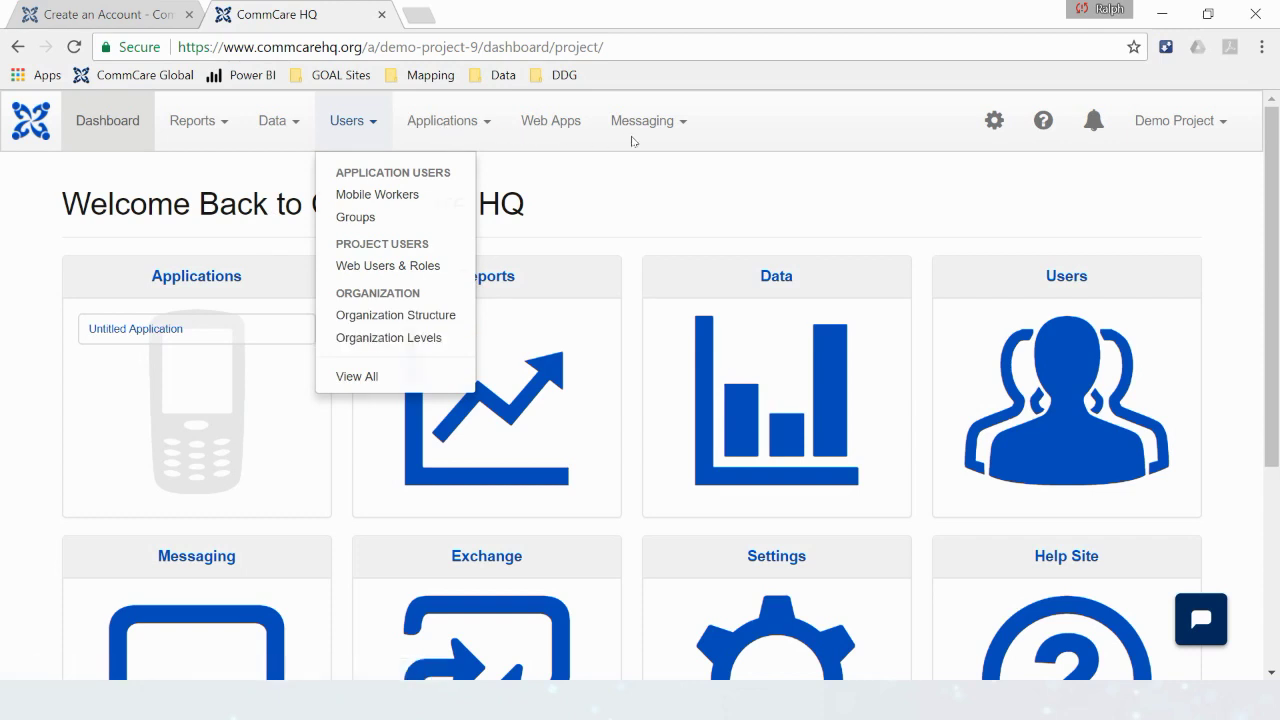
scroll(849, 165, "down", 2)
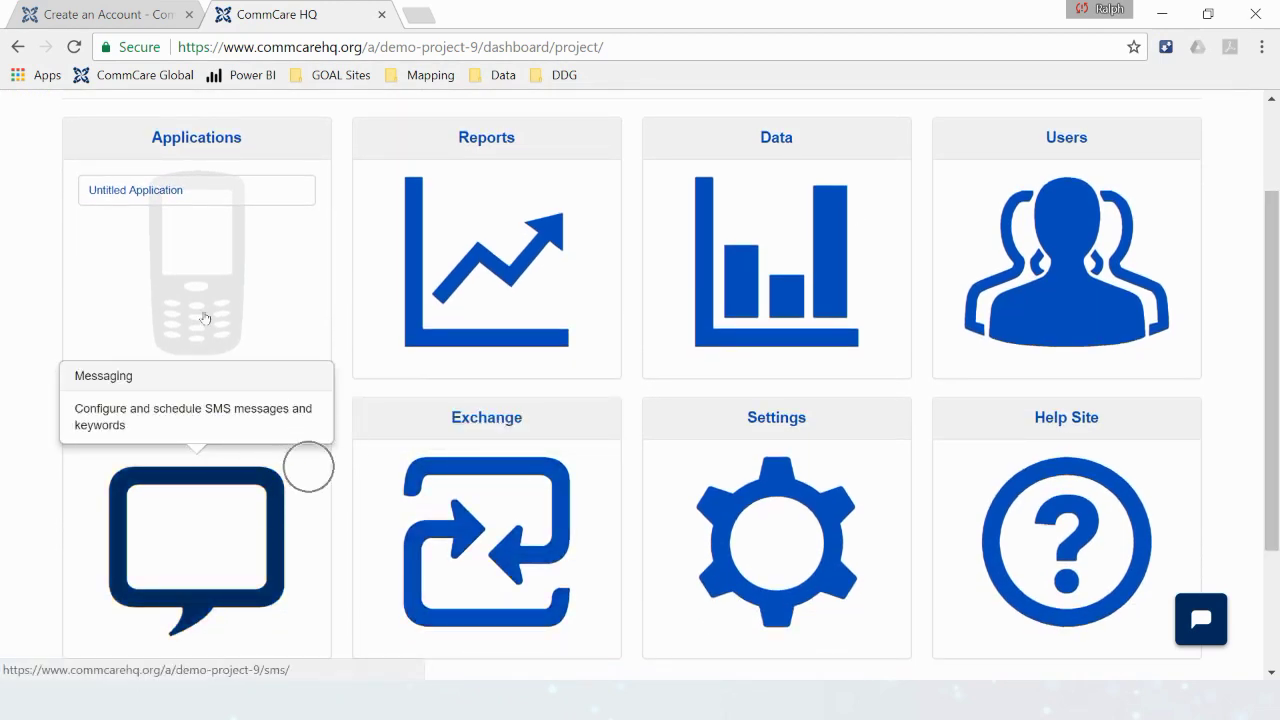
scroll(849, 290, "up", 2)
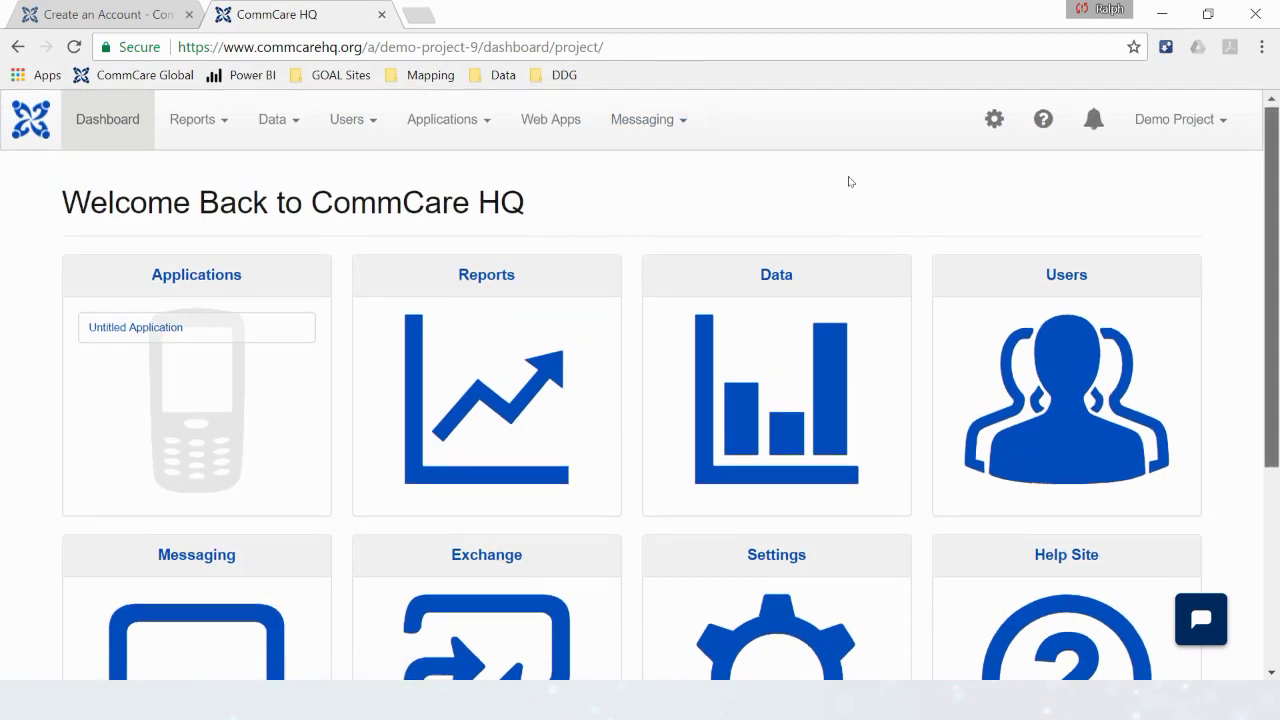
scroll(849, 185, "down", 1)
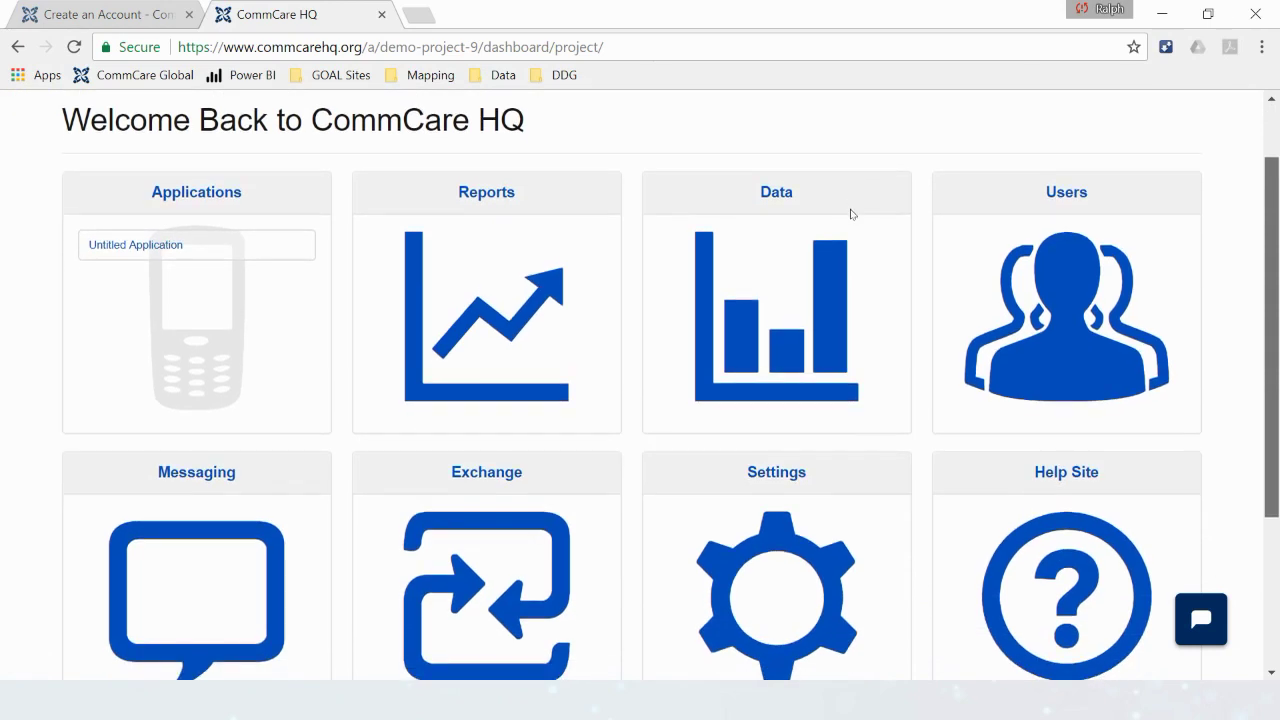
scroll(851, 215, "down", 1)
scroll(855, 238, "down", 1)
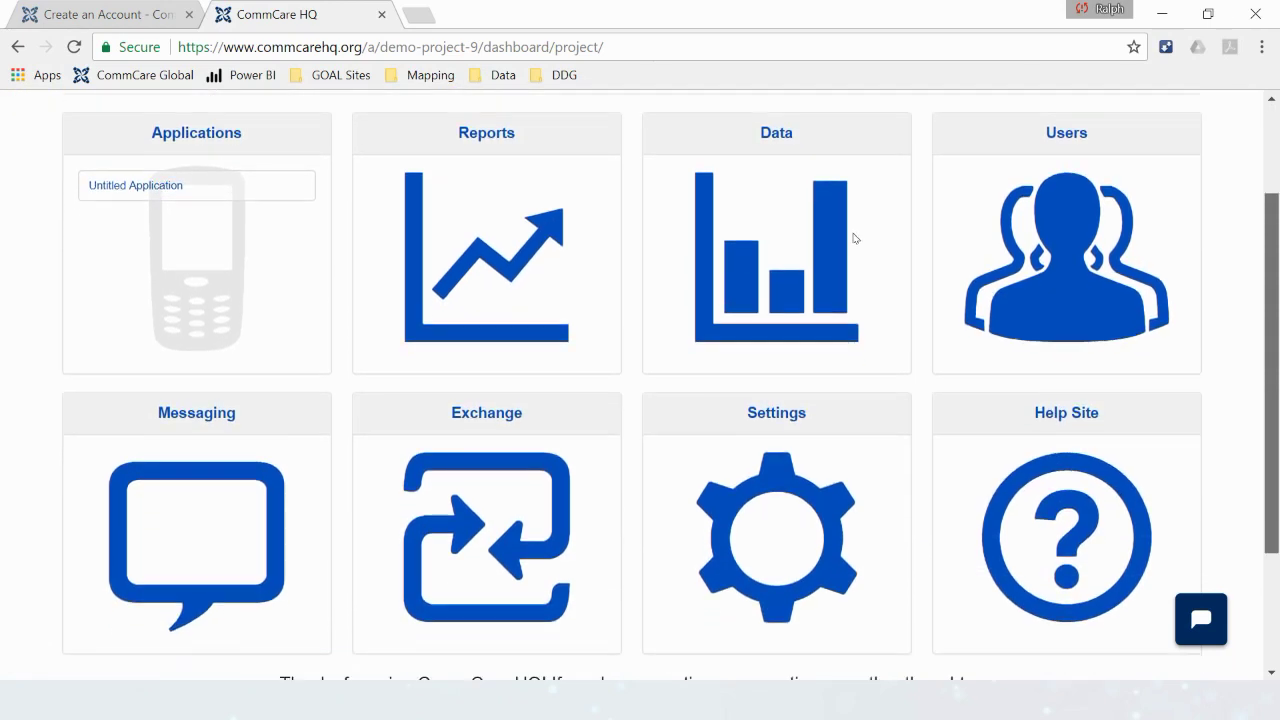
scroll(854, 237, "up", 1)
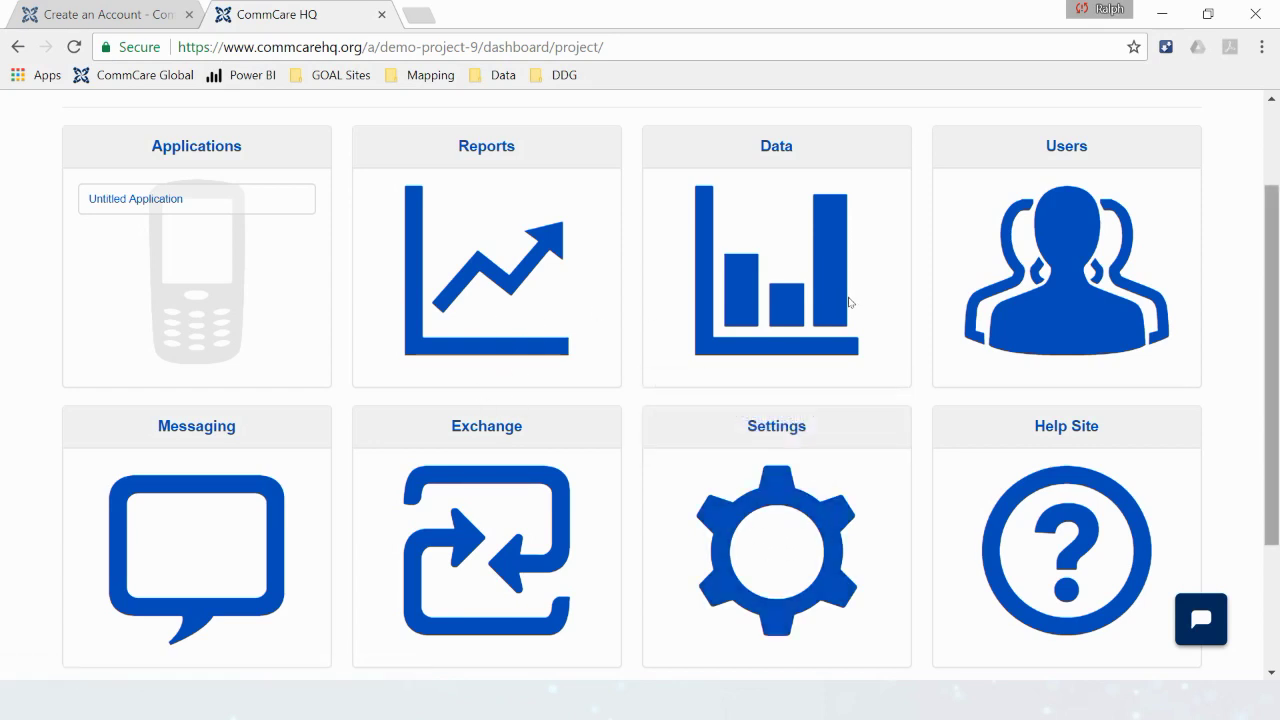
scroll(849, 302, "up", 1)
scroll(849, 300, "up", 2)
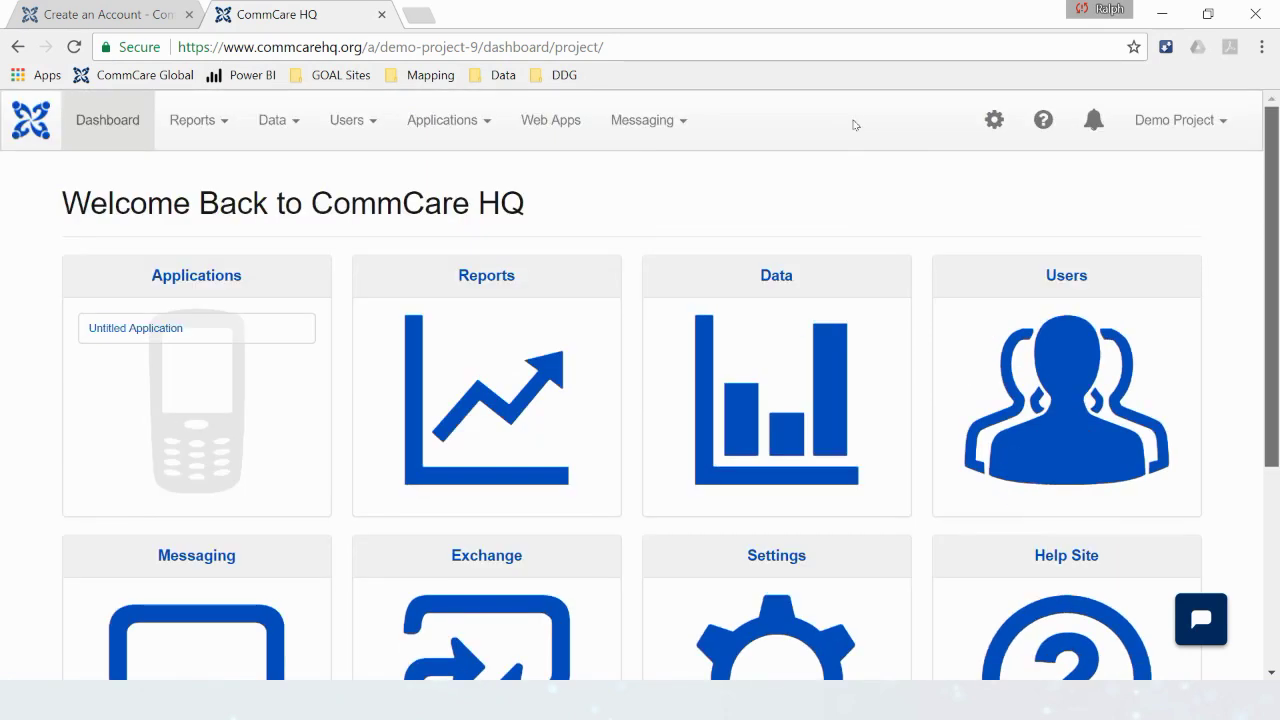
Choose Project Settings from the gear menu to see Demo Project's name and UTC timezone
key("Tab")
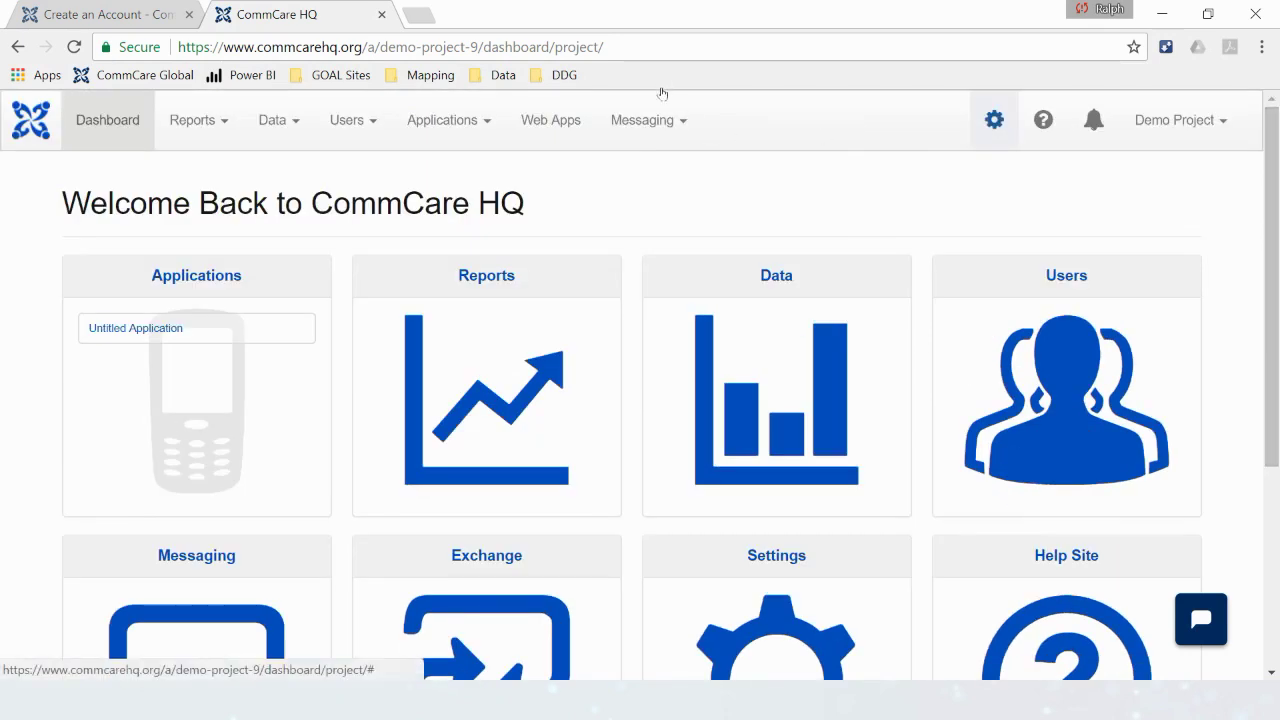
key("Return")
key("Down")
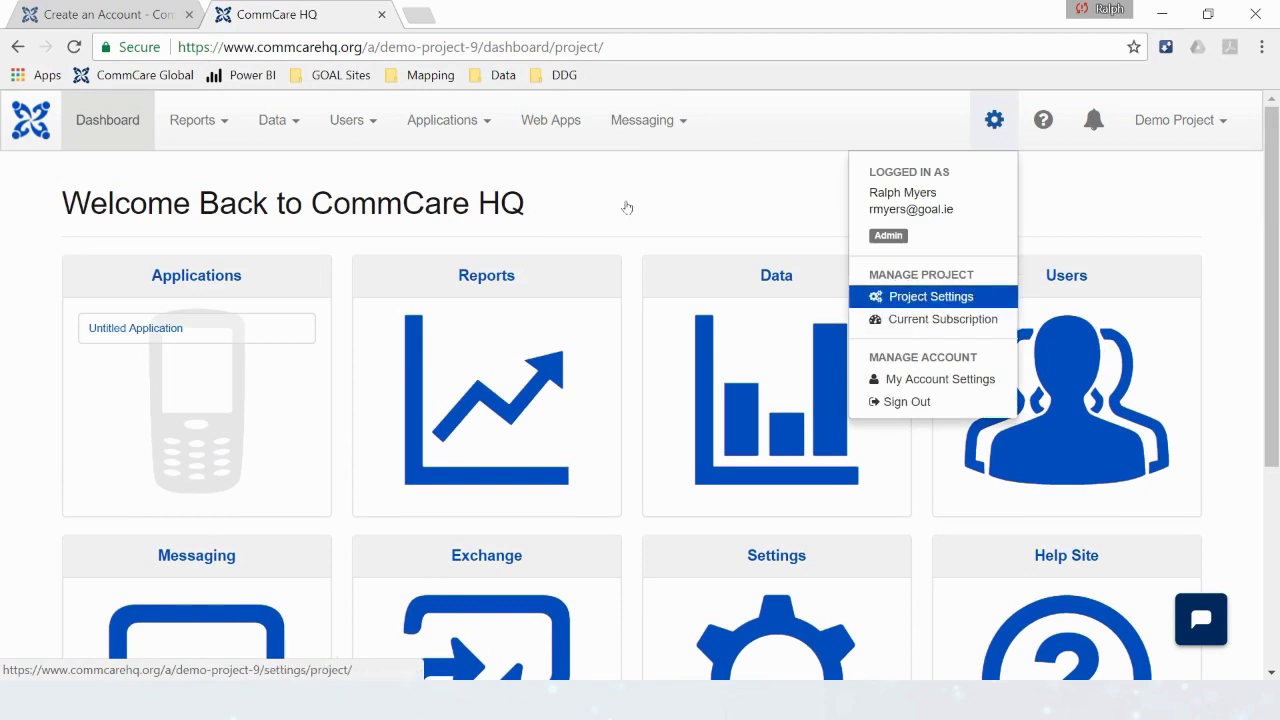
key("Down")
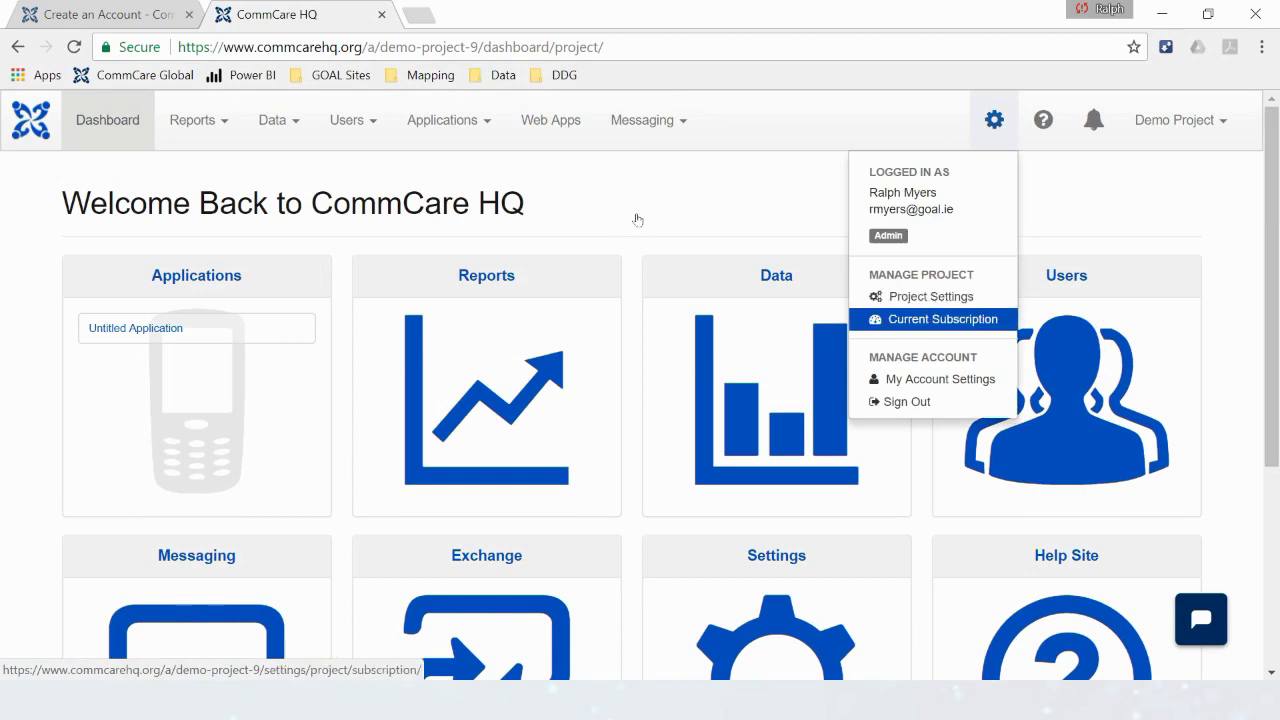
key("Up")
key("Return")
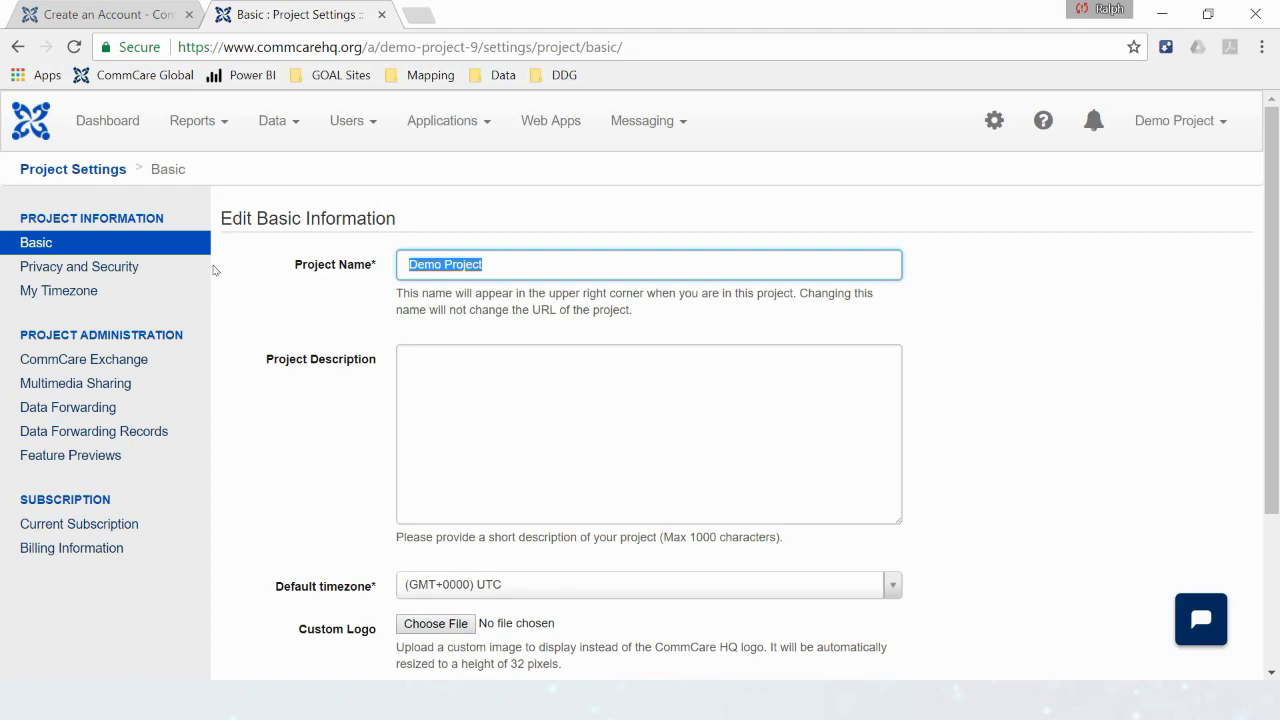
Scroll through the Privacy and Security settings, then go back to the dashboard
left_click(178, 265)
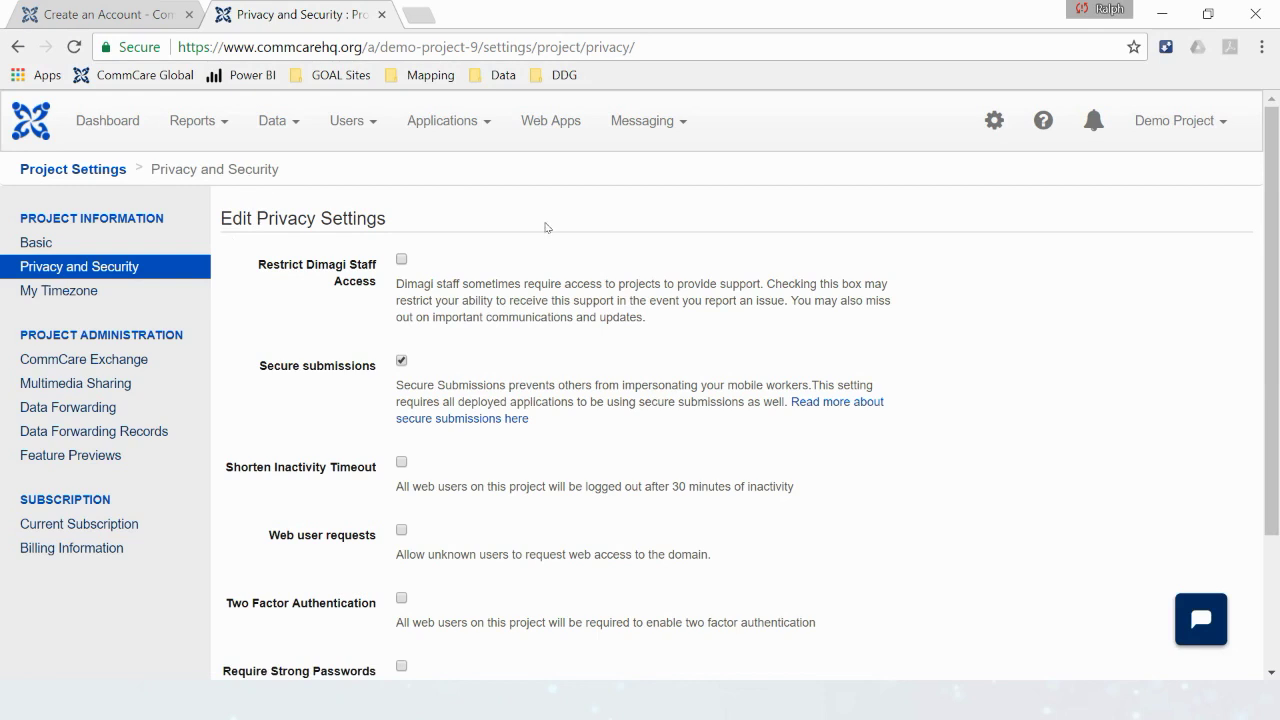
scroll(633, 204, "down", 1)
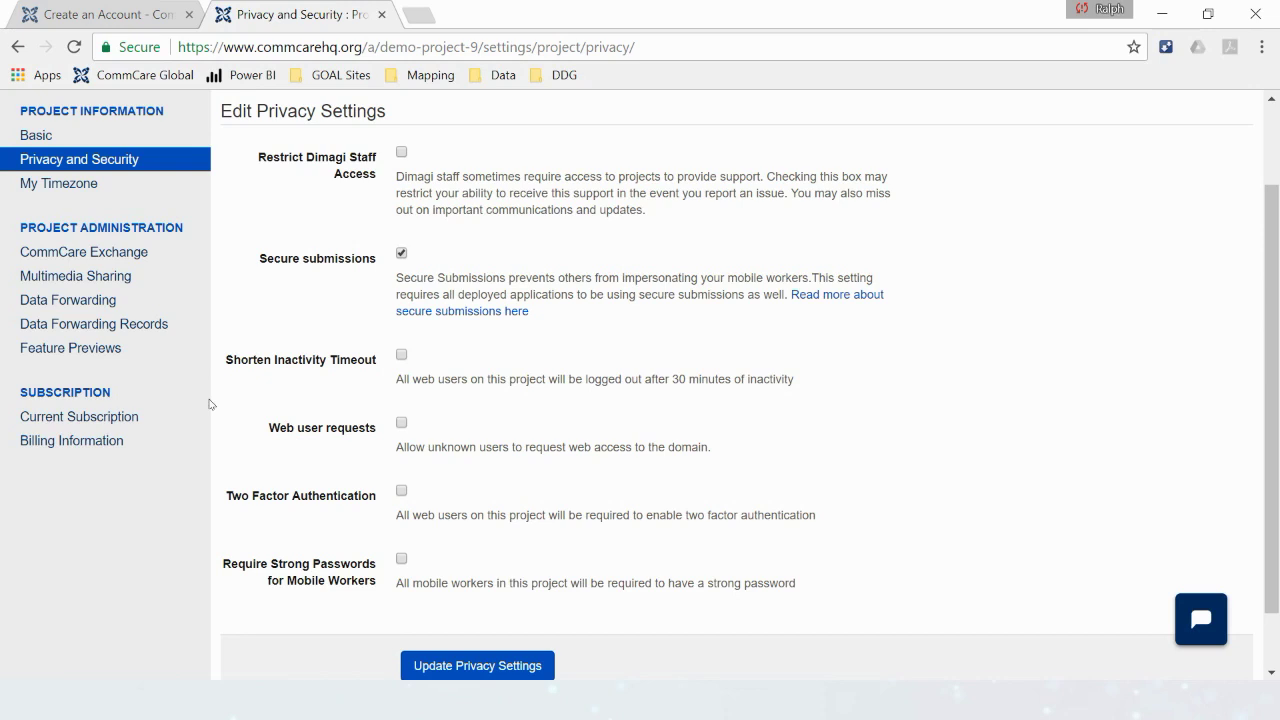
scroll(477, 241, "up", 2)
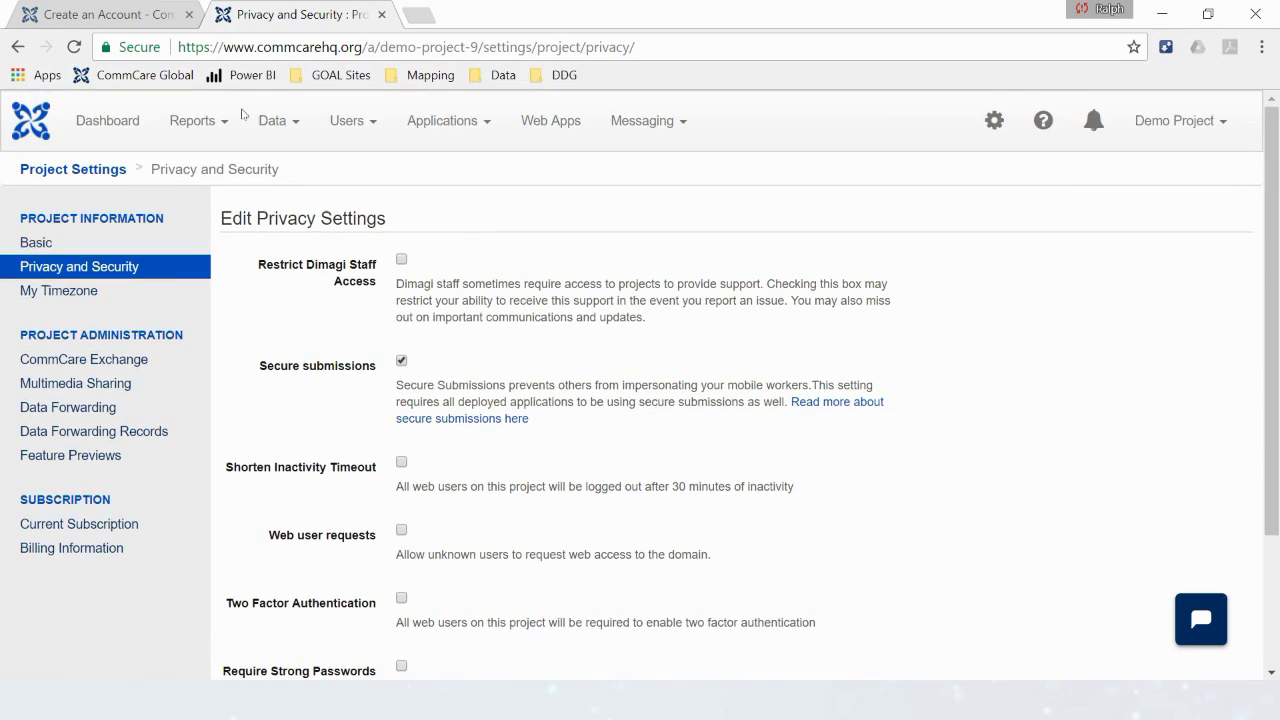
left_click(17, 46)
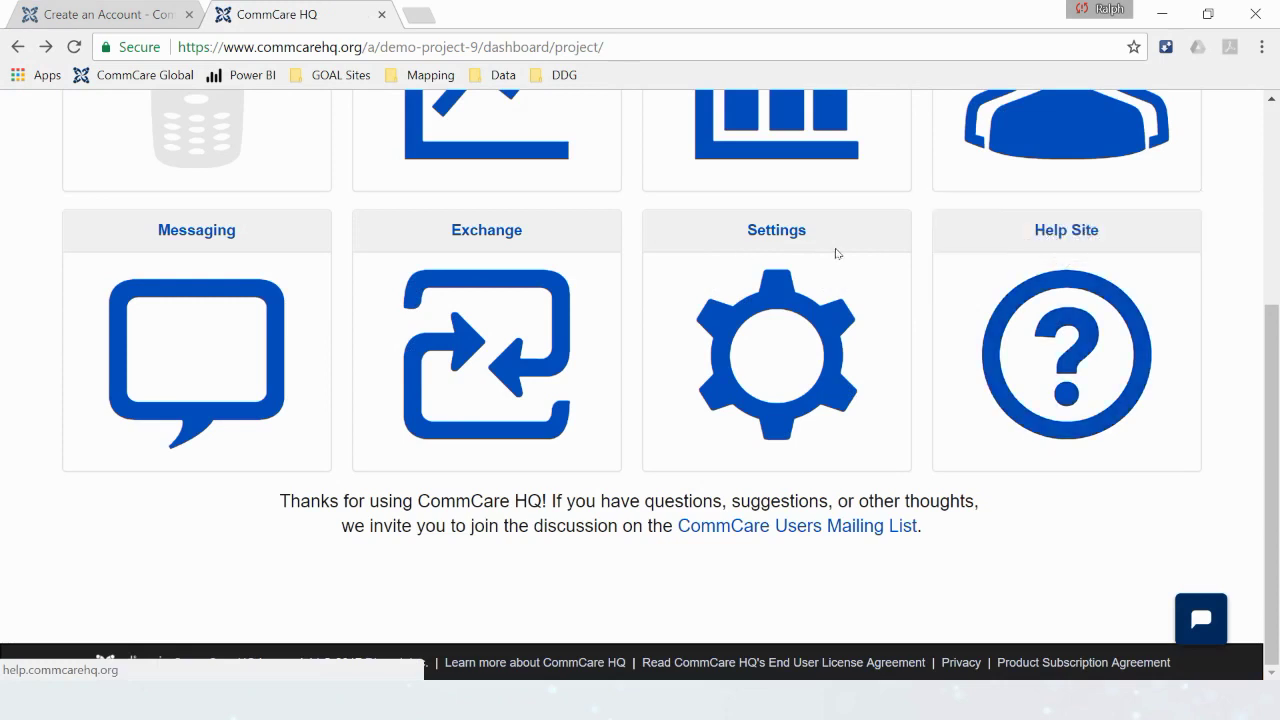
Open the CommCare Help Site and scroll through its Home page topic tiles
key("Return")
scroll(541, 309, "down", 3)
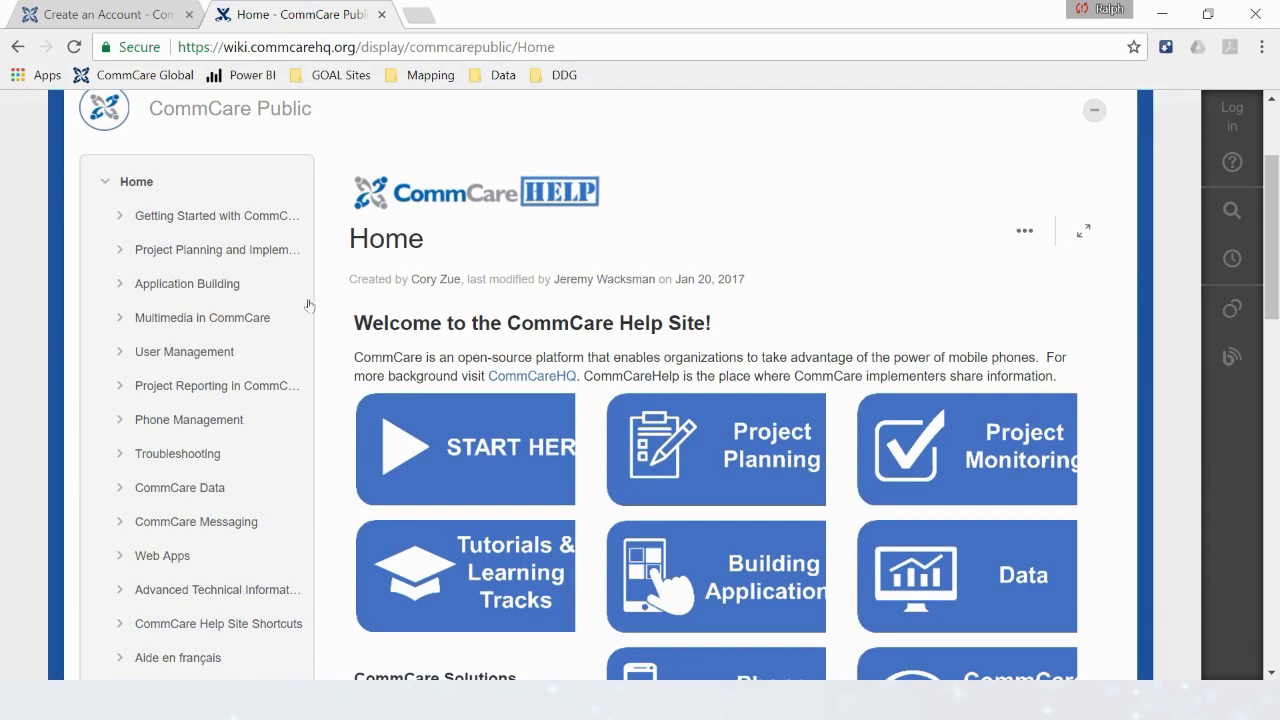
scroll(495, 238, "down", 1)
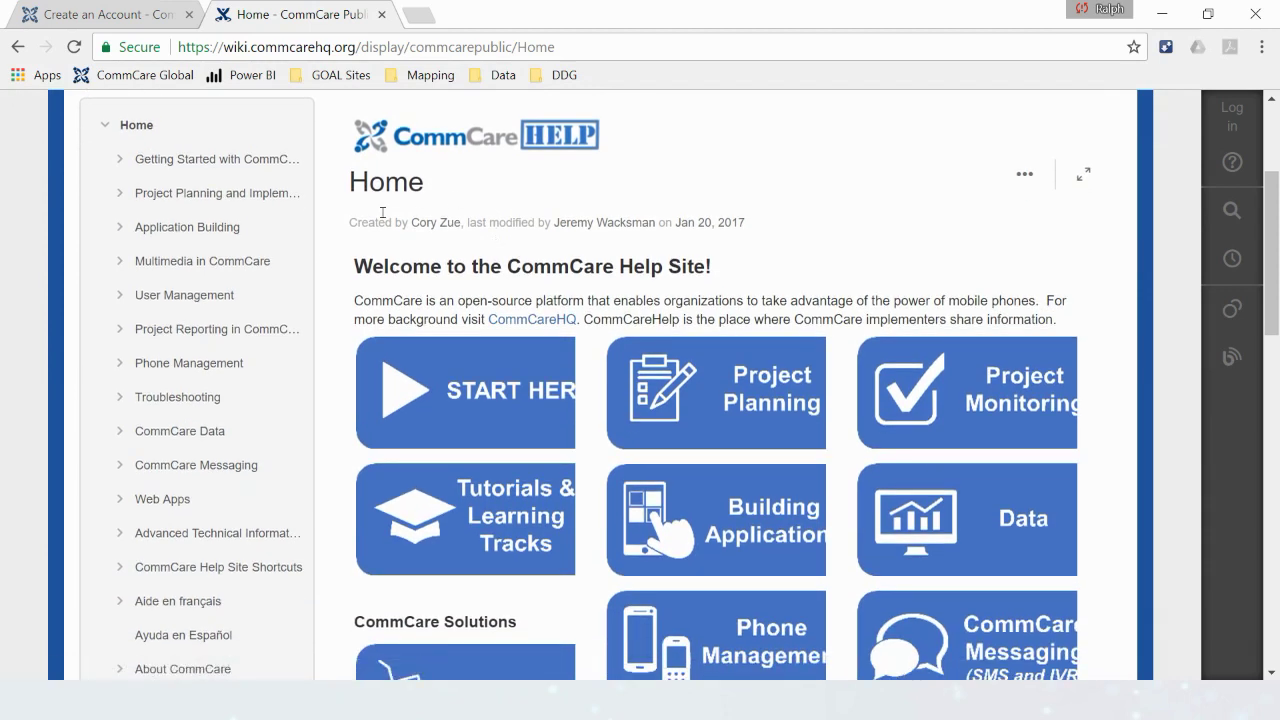
scroll(399, 194, "down", 1)
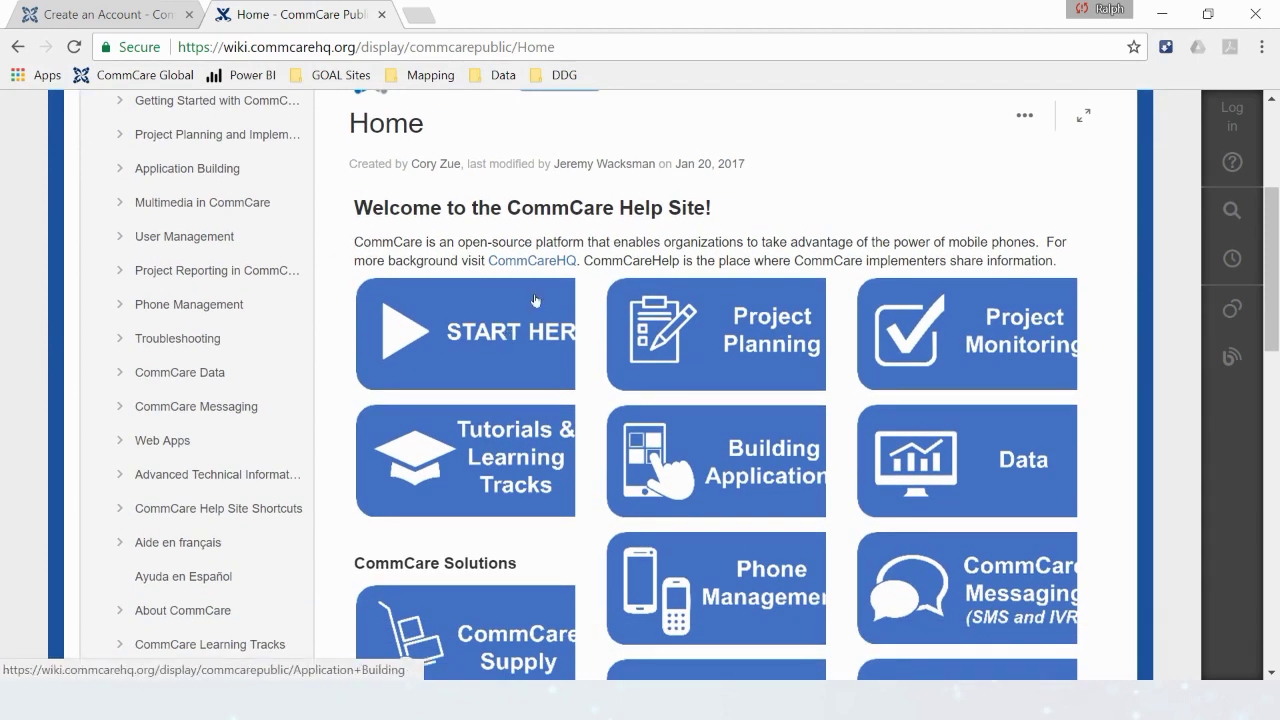
scroll(548, 145, "up", 1)
scroll(548, 145, "up", 1)
scroll(548, 145, "down", 2)
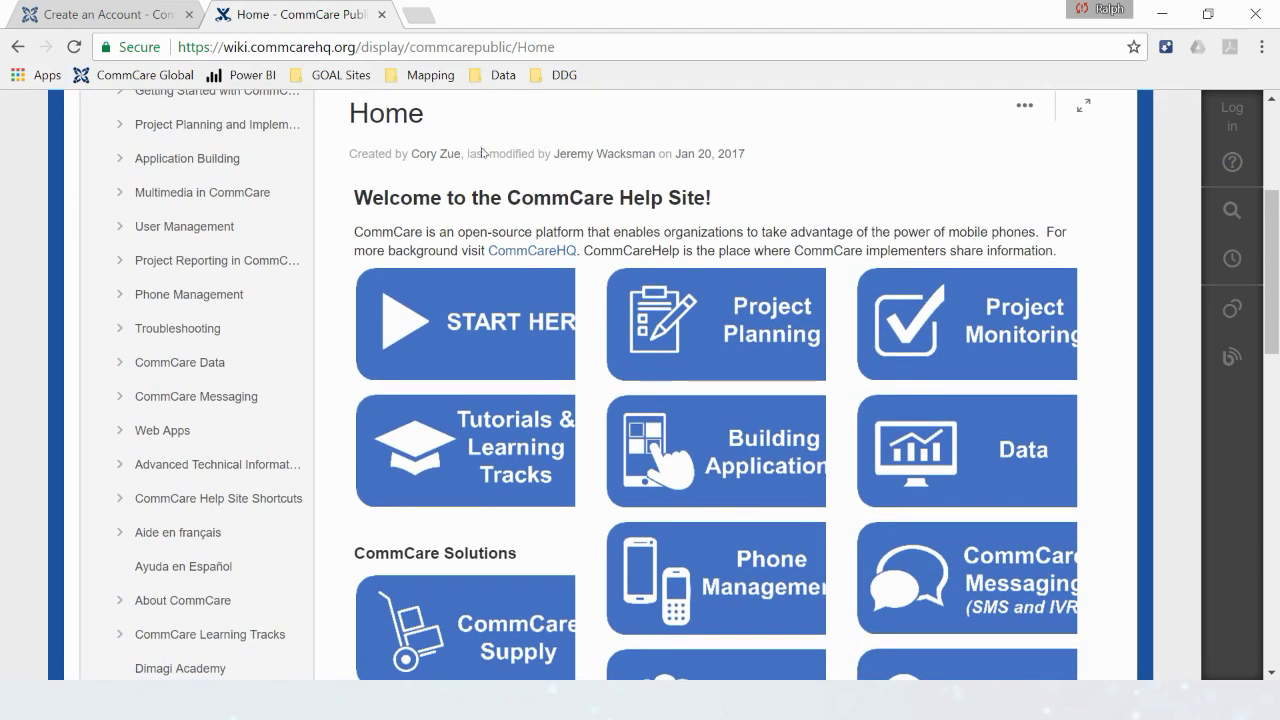
scroll(506, 146, "down", 1)
scroll(506, 146, "down", 2)
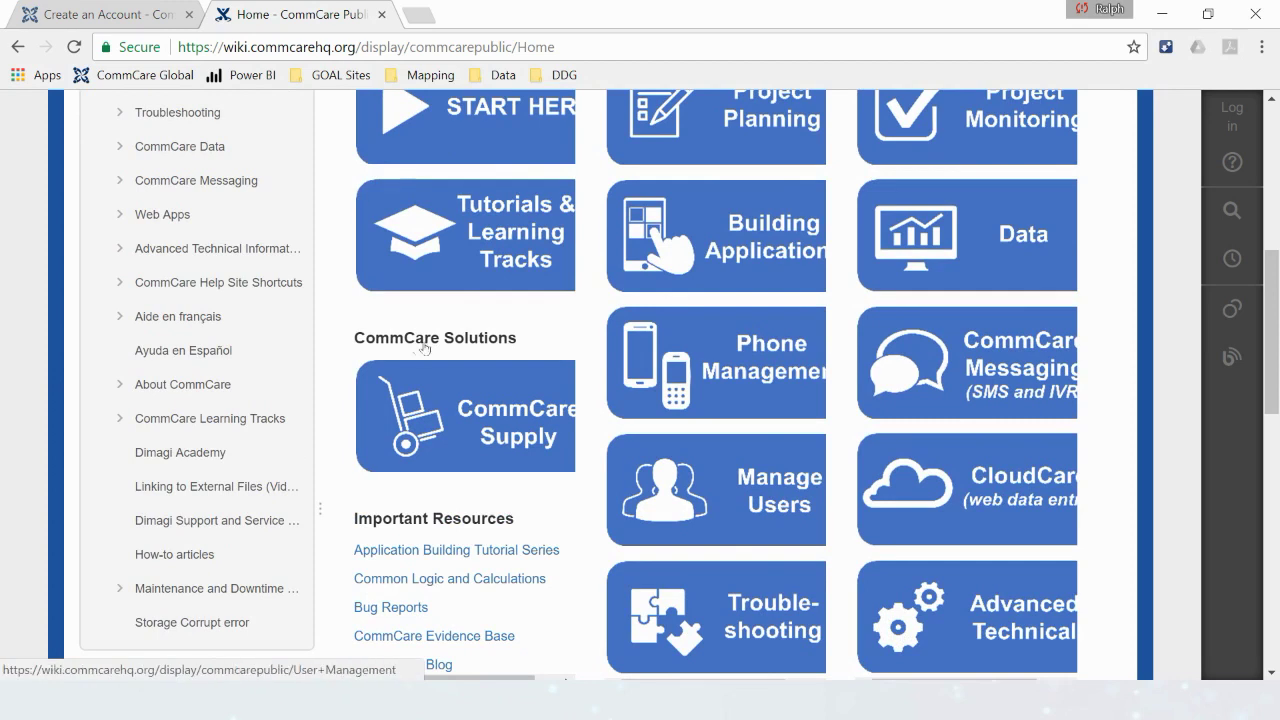
scroll(542, 327, "down", 1)
scroll(542, 327, "down", 2)
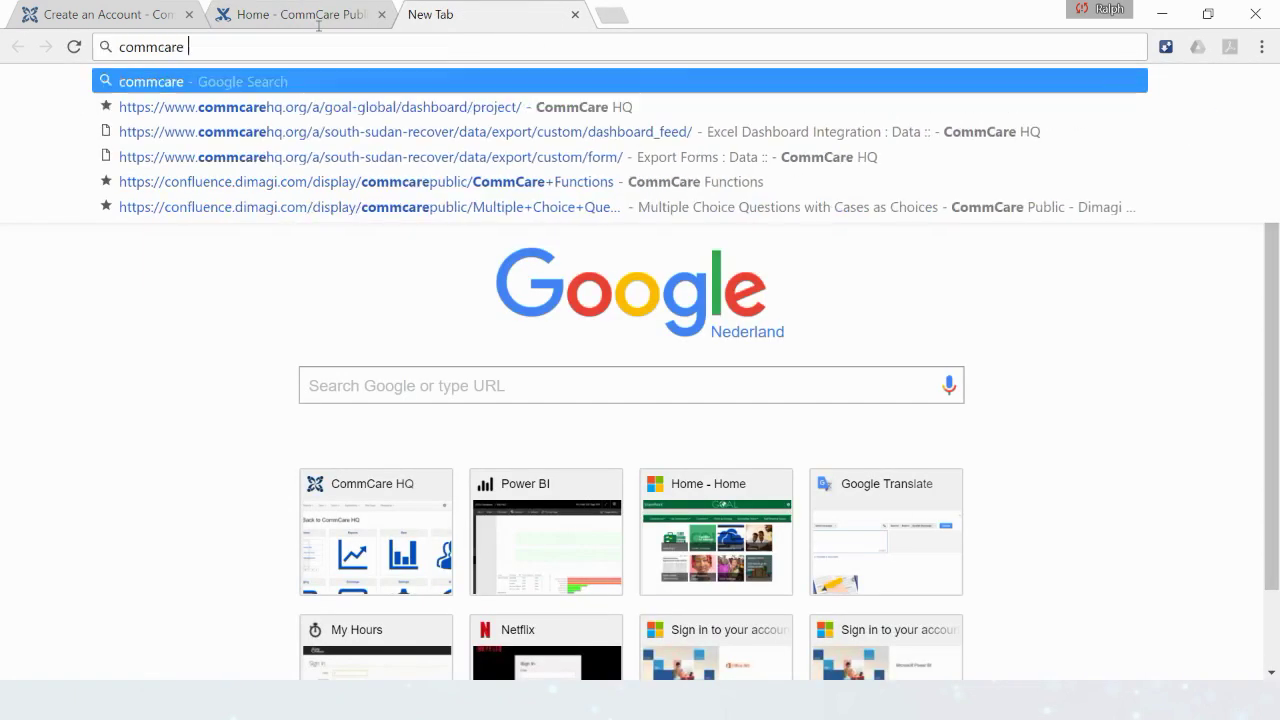
Search the web for 'commcare google groups'
type(" google groups")
key("Return")
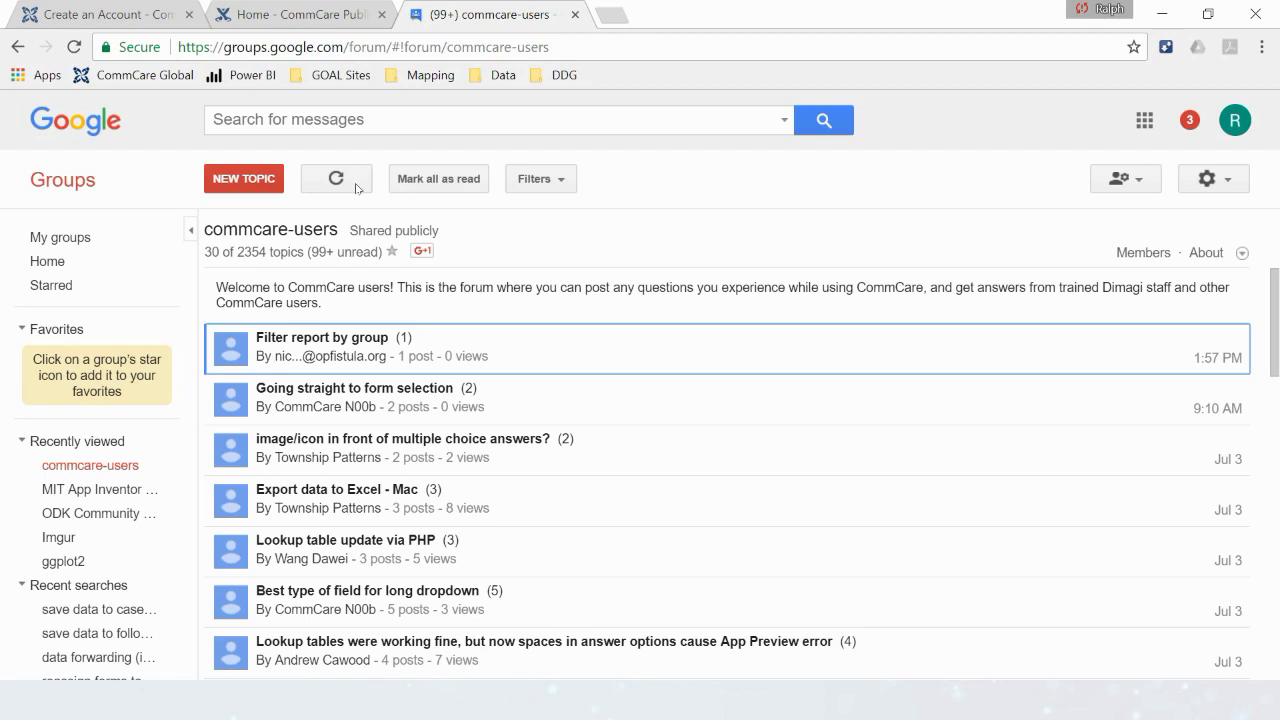
Search 'dimagi academy' in a new tab and open the Dimagi Academy website
key("ctrl+t")
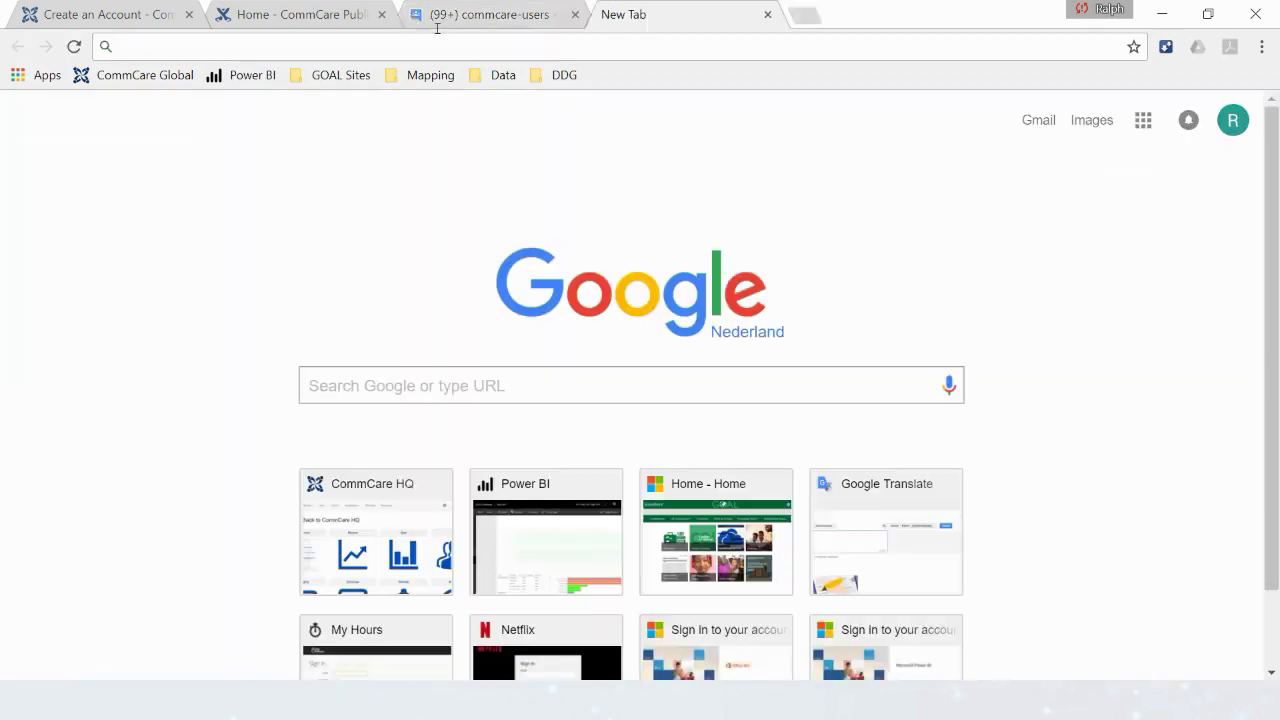
type("dimagi aca")
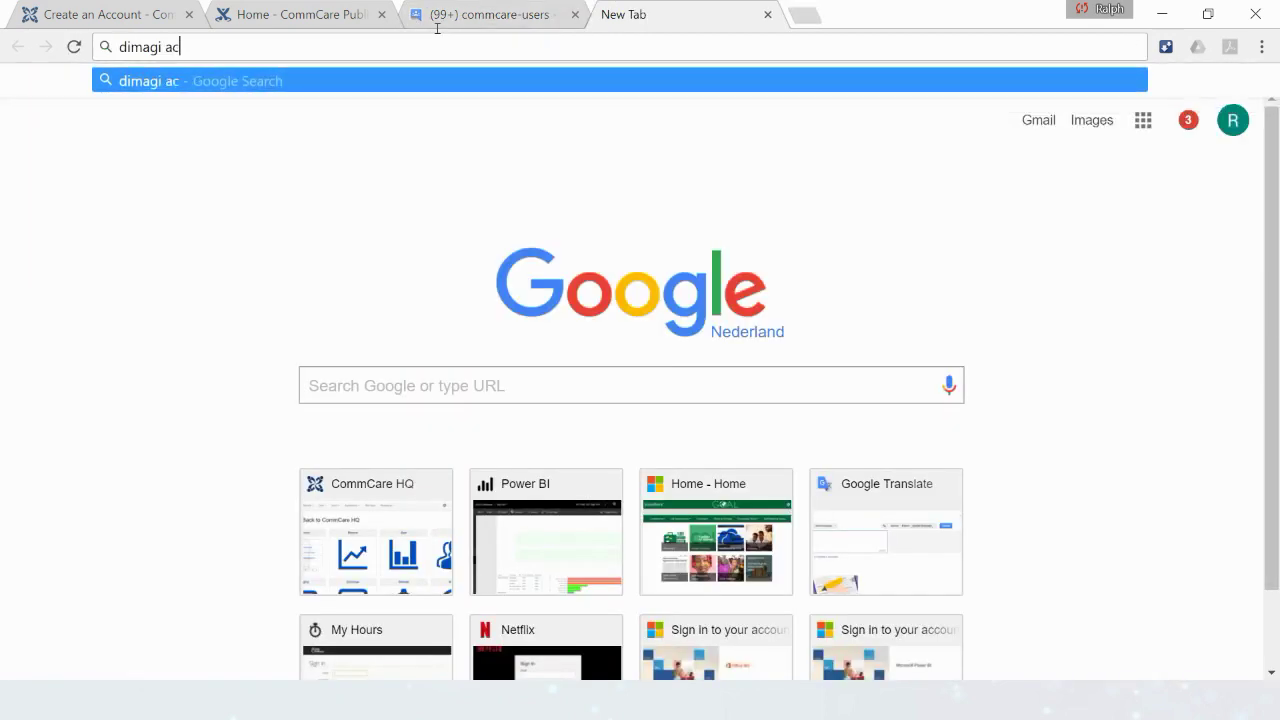
type("demy")
key("Return")
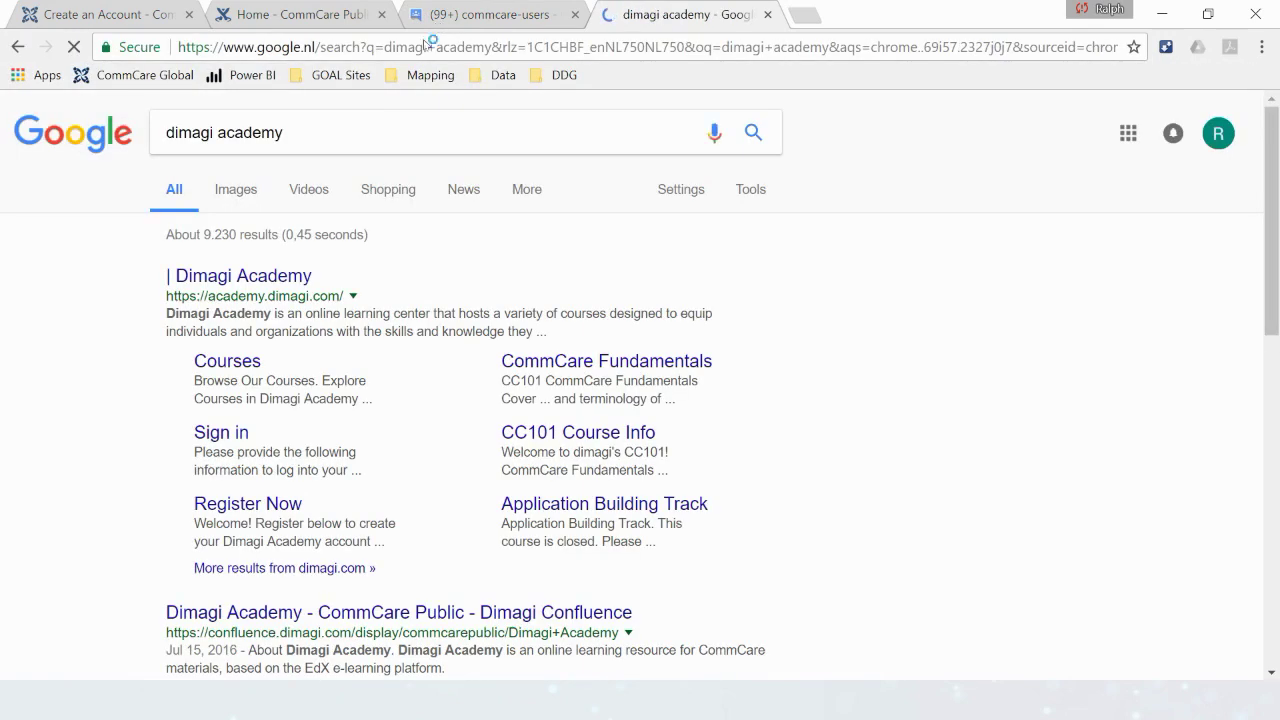
left_click(239, 276)
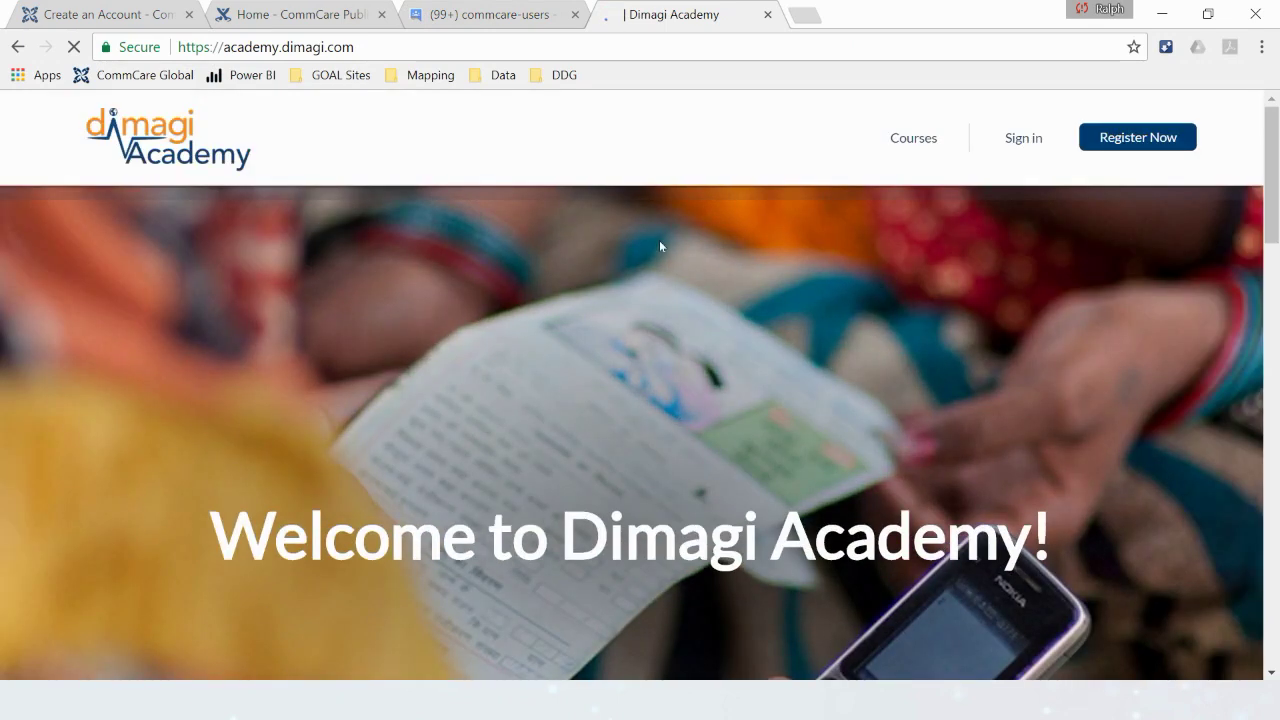
Scroll down to the featured courses such as CommCare Fundamentals
scroll(659, 246, "down", 1)
scroll(659, 240, "down", 2)
scroll(697, 318, "down", 2)
scroll(697, 319, "down", 2)
scroll(697, 319, "down", 1)
scroll(697, 319, "down", 1)
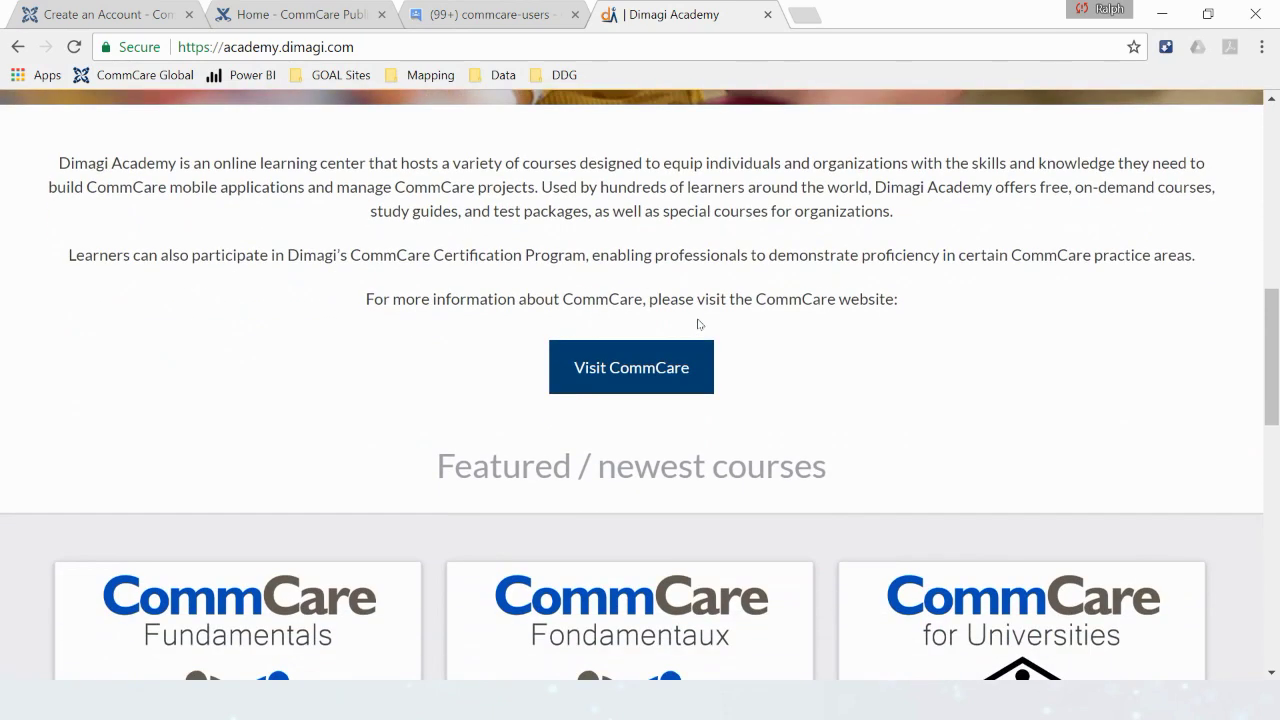
scroll(697, 319, "down", 2)
scroll(460, 150, "down", 1)
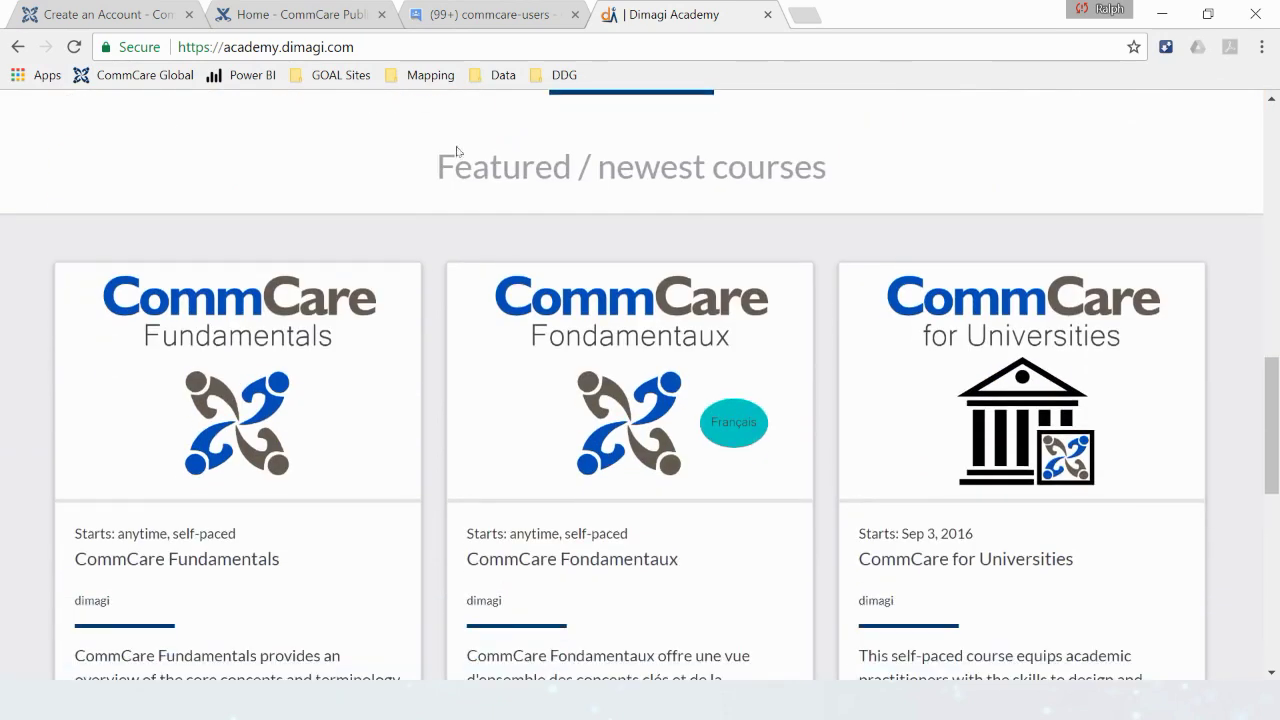
scroll(153, 122, "down", 1)
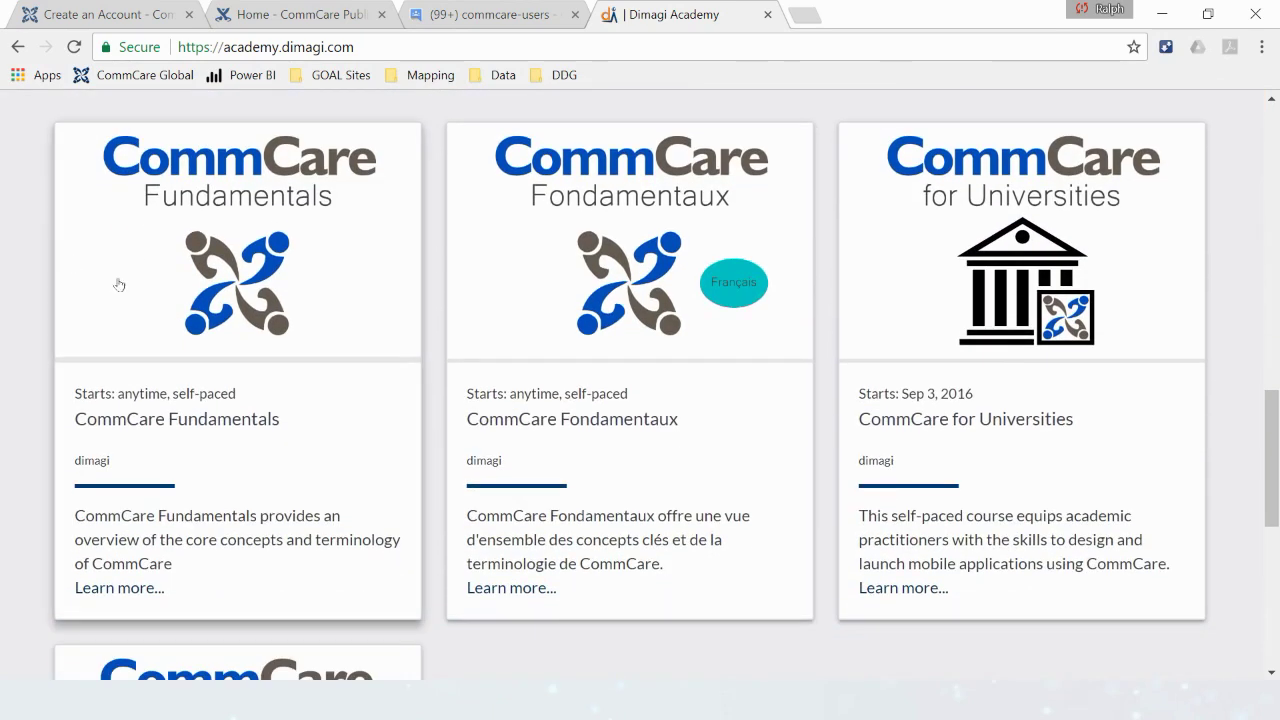